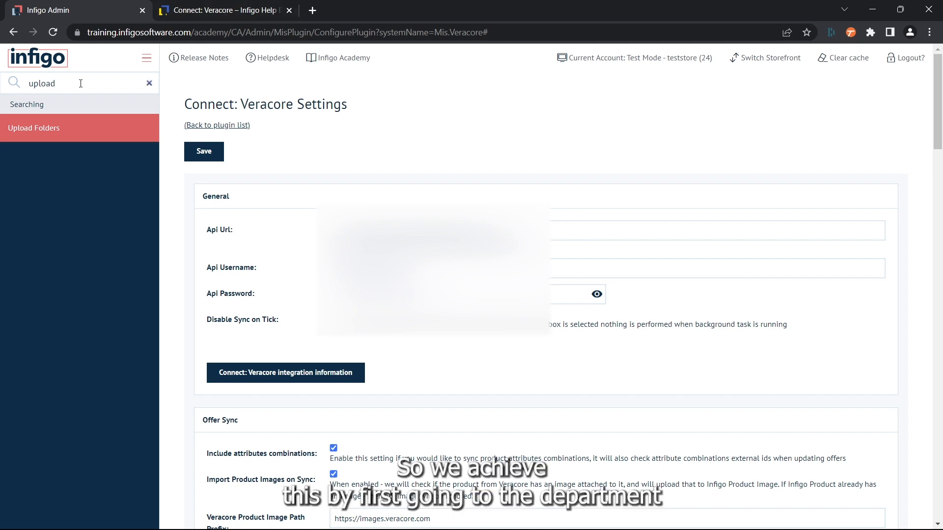
Search the admin for "dep" and open the Departments page in a new browser tab.
double_click(26, 83)
key("BackSpace")
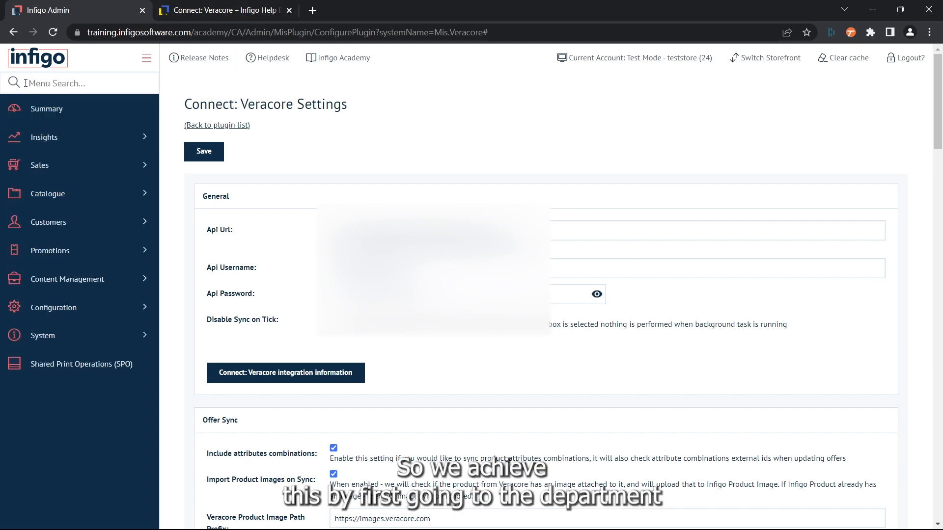
type("dep")
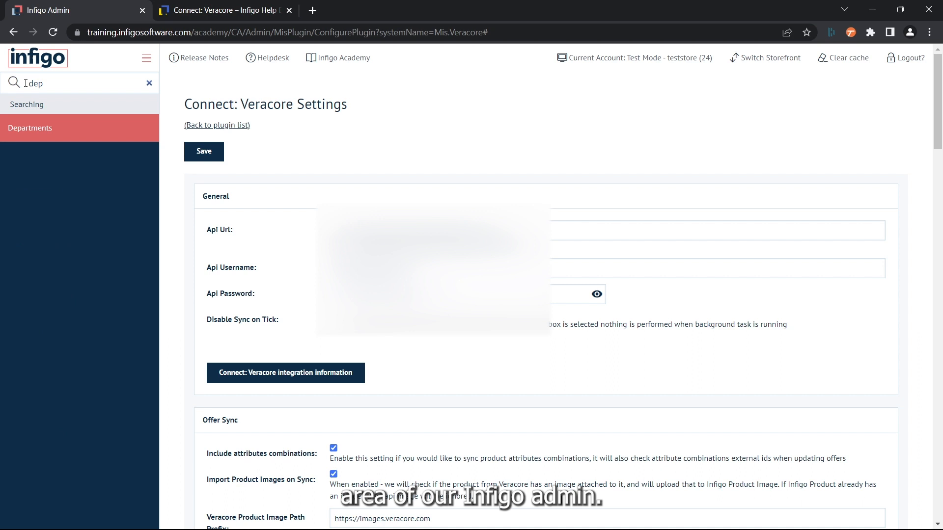
right_click(50, 143)
left_click(80, 149)
left_click(184, 8)
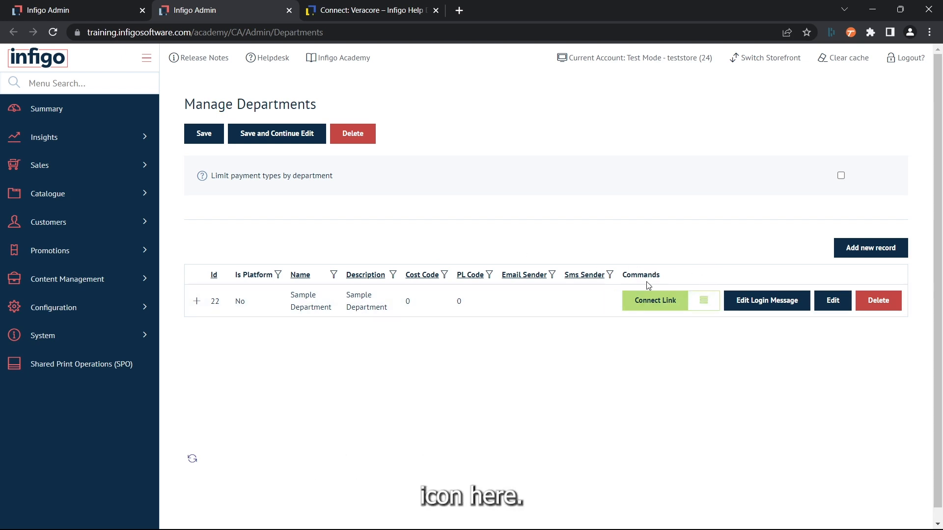
Link the Sample Department to the Connect: Veracore plugin and save its external ID for the Veracore Category Access group name.
left_click(633, 302)
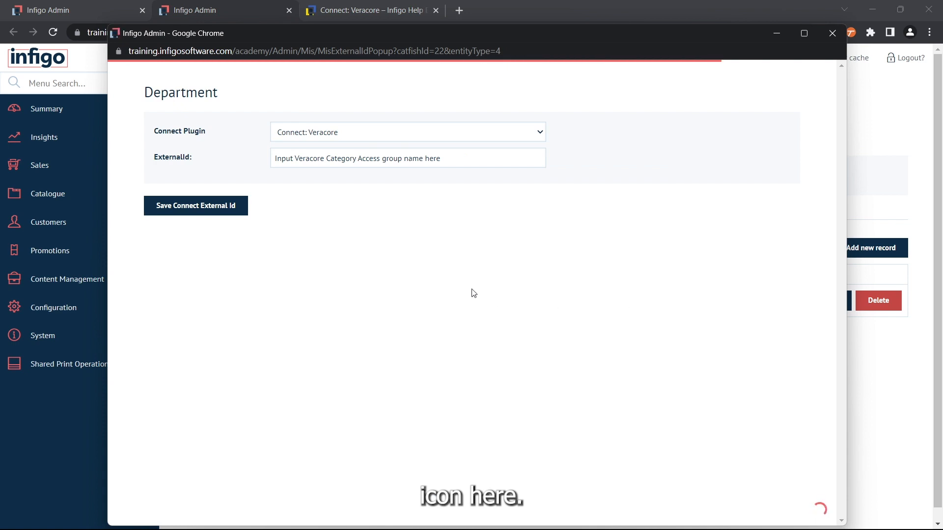
left_click(287, 163)
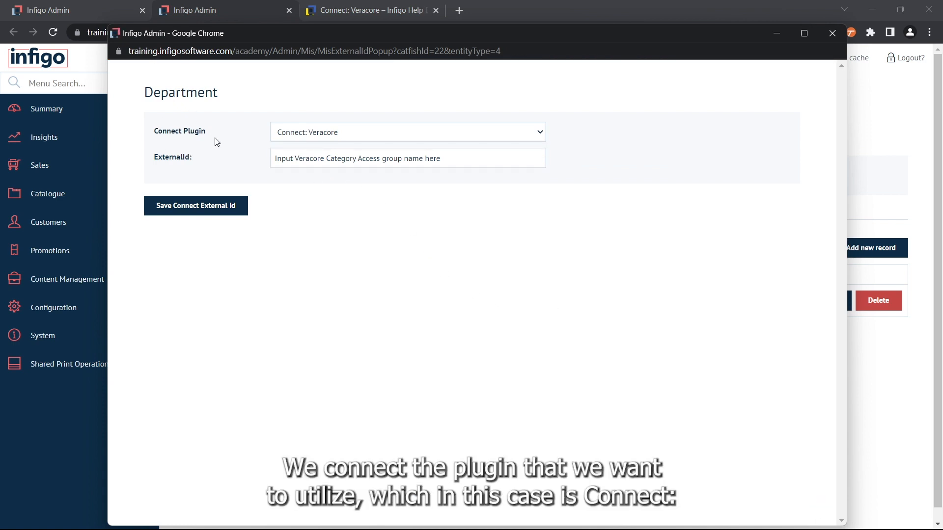
left_click(332, 135)
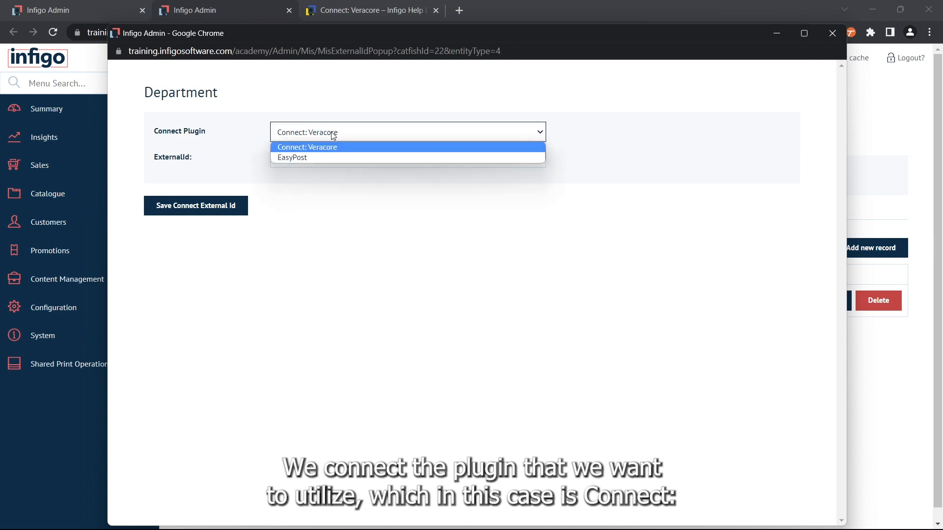
left_click(331, 148)
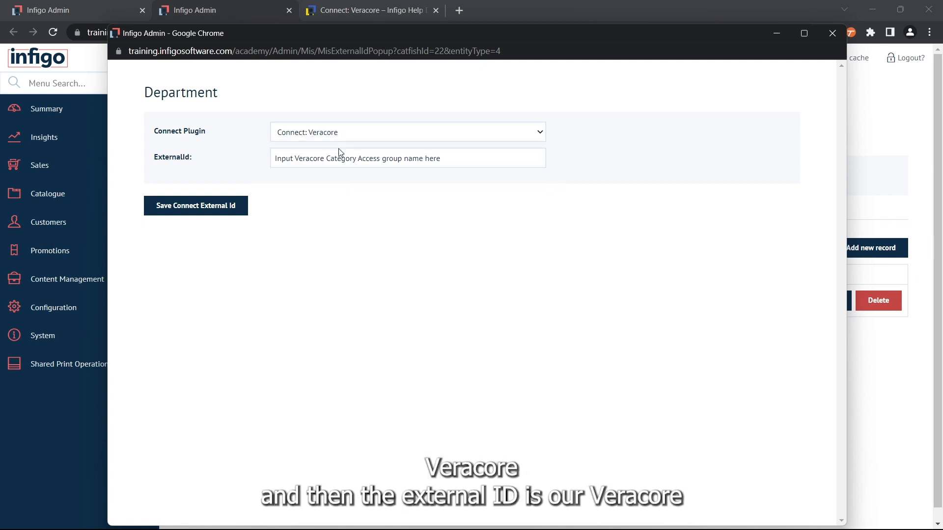
double_click(340, 157)
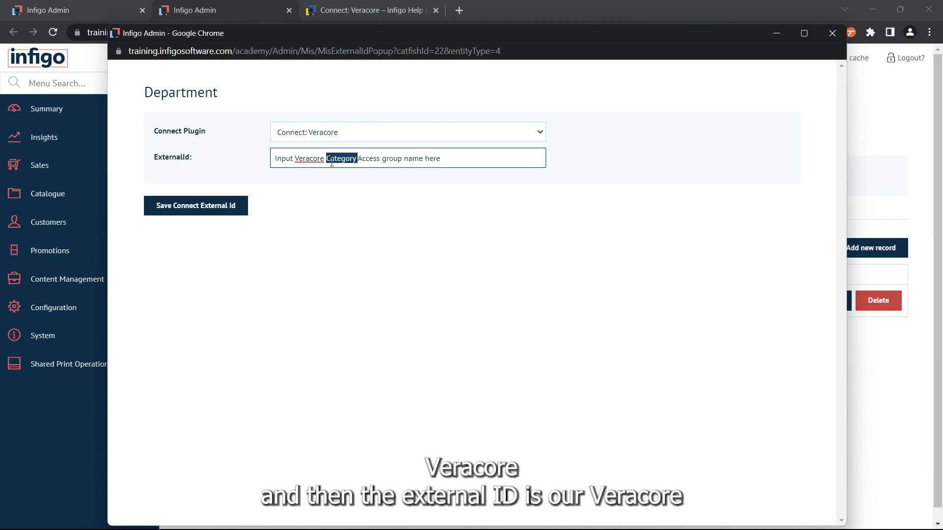
left_click_drag(502, 158, 269, 158)
left_click(332, 297)
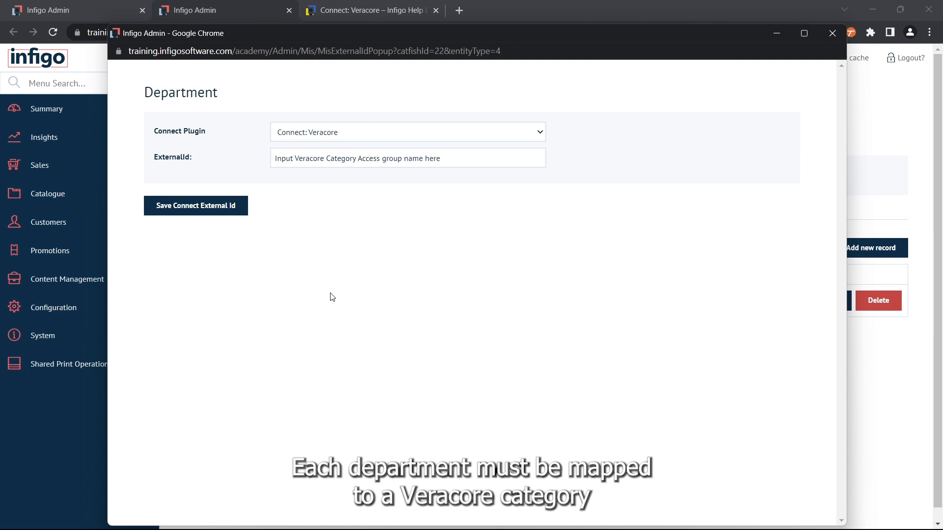
left_click(202, 208)
Return to the Connect: Veracore settings, save them and go to the Sync Customers via Data sheet section.
left_click(94, 9)
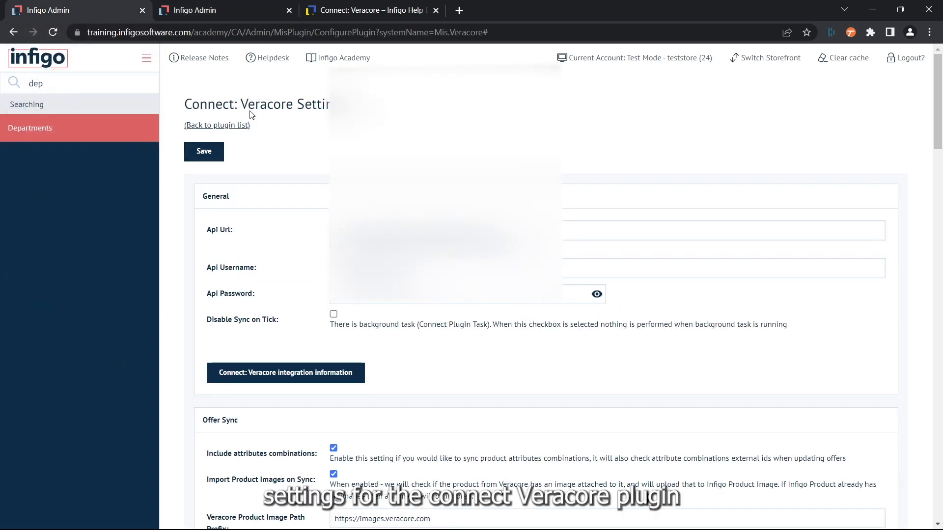
left_click(202, 155)
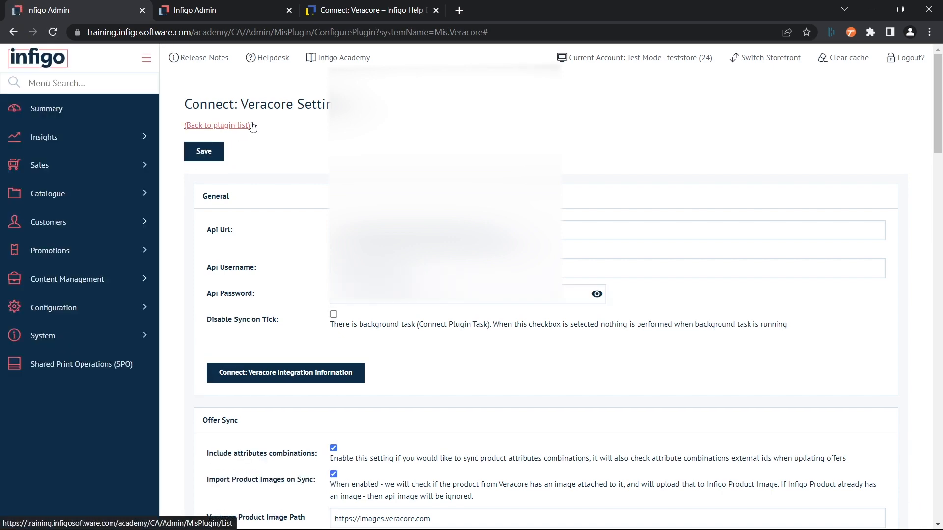
scroll(252, 126, "down", 15)
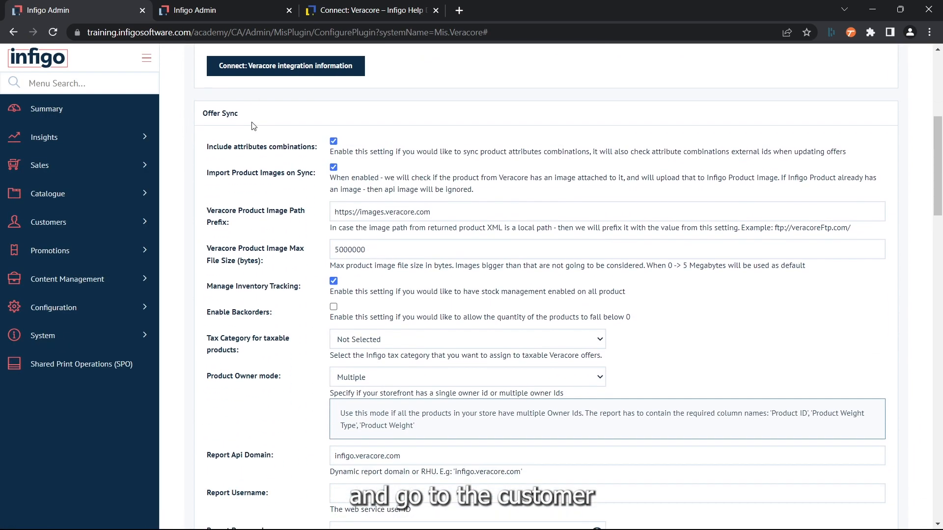
scroll(252, 126, "down", 13)
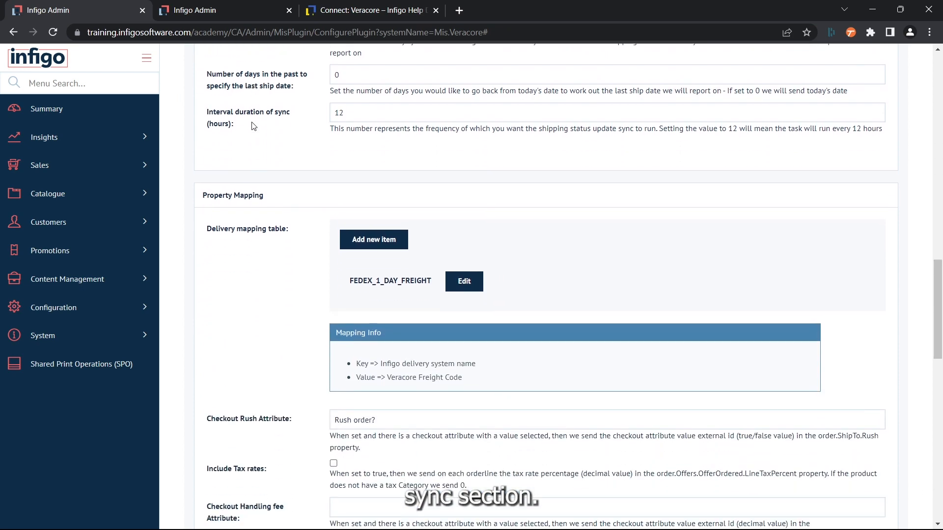
scroll(252, 126, "down", 3)
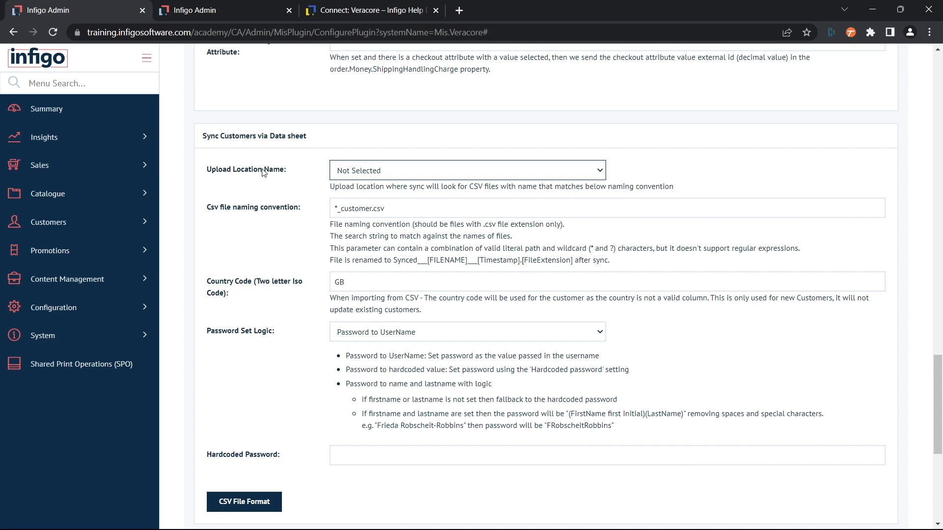
Search for "custo", open Customer Settings in a new browser tab and save them with 'Usernames' enabled.
left_click(89, 83)
type("custo")
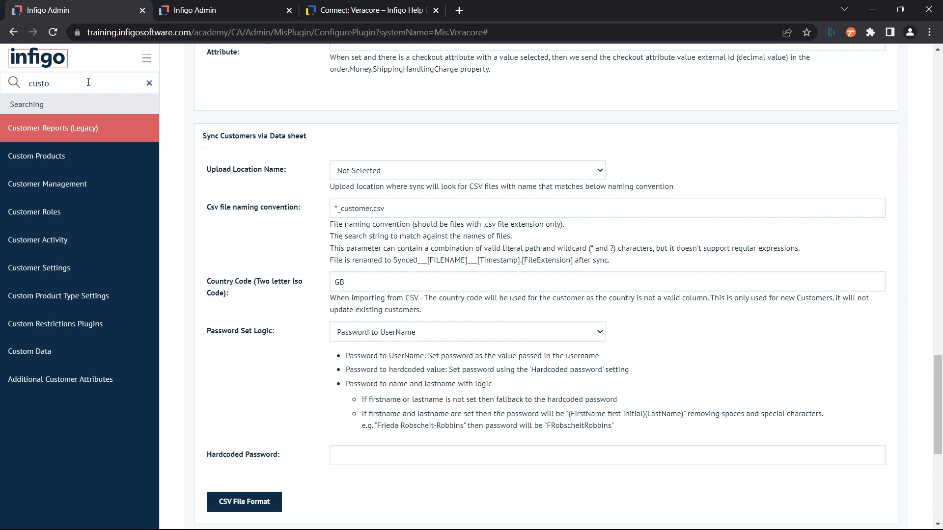
right_click(56, 268)
left_click(77, 280)
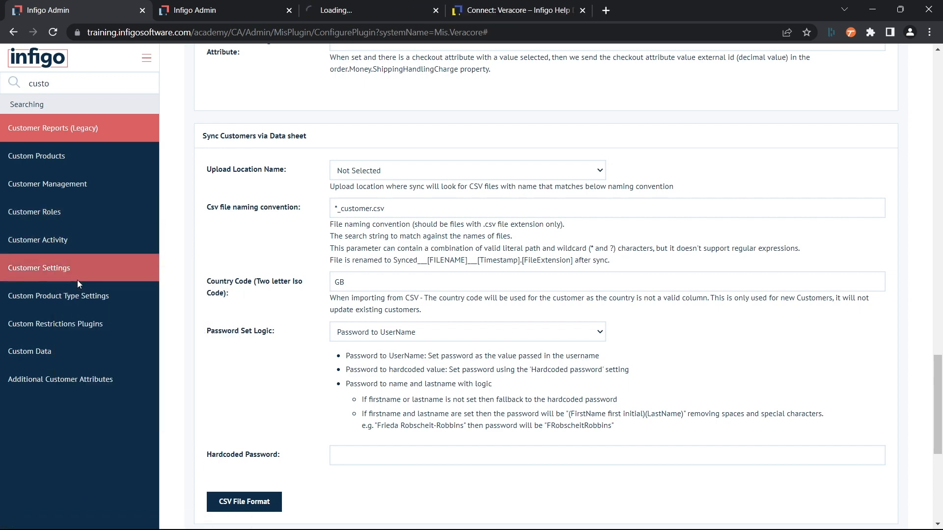
left_click(332, 14)
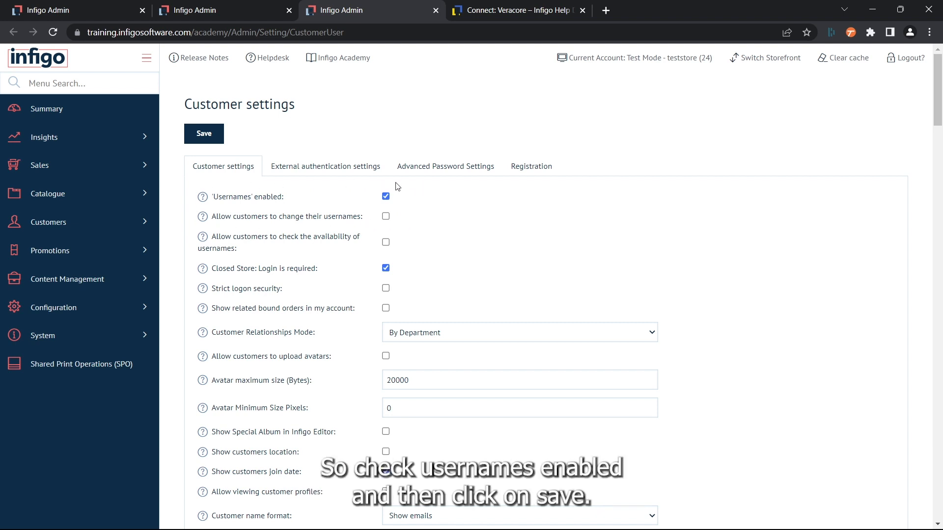
left_click(199, 137)
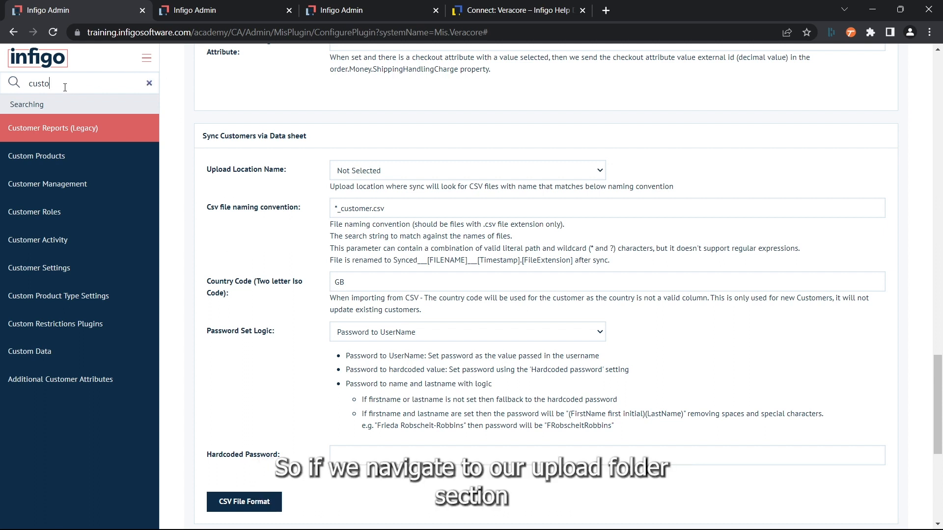
Search the admin for "uplo" from the Veracore settings page and open Upload Folders in a new browser tab.
double_click(31, 85)
type("uplo")
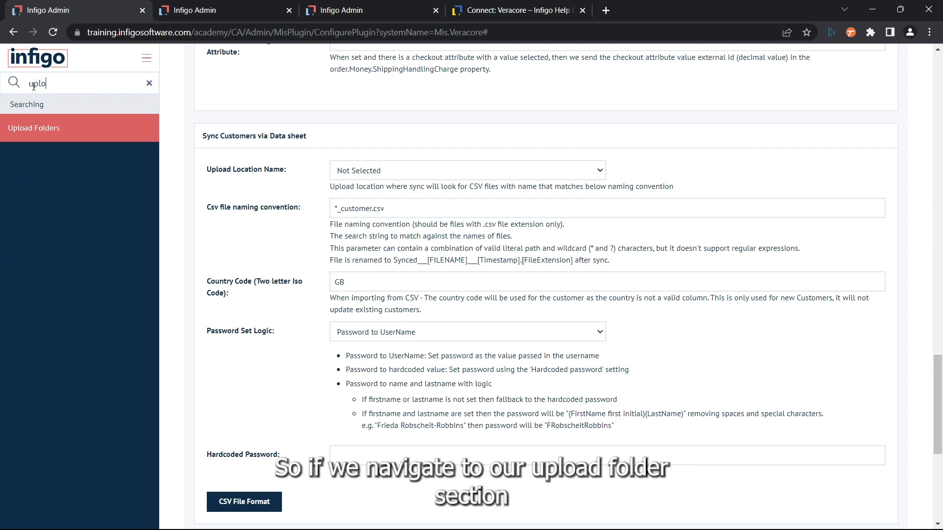
right_click(98, 131)
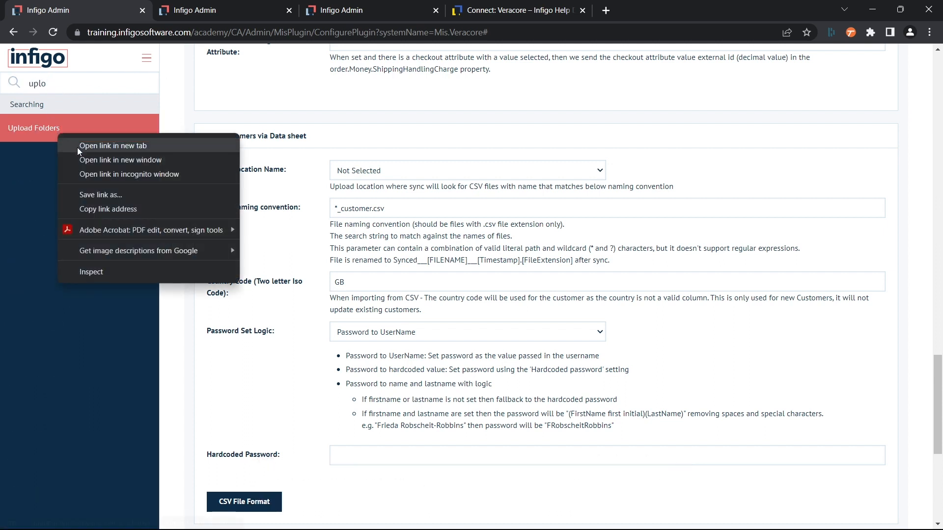
left_click(148, 141)
left_click(472, 10)
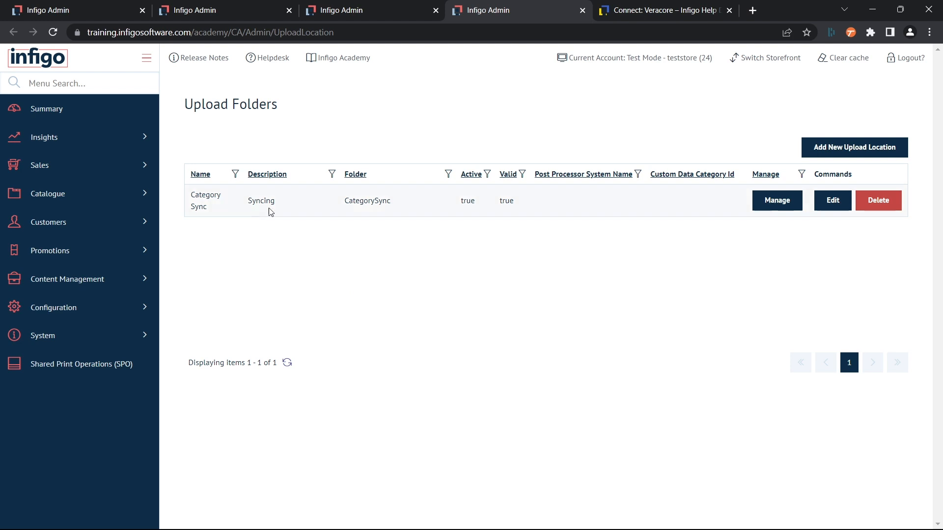
Add an active upload location named Customer Sync with description Syncing and folder CustomerSync, and open its file management page.
left_click(833, 151)
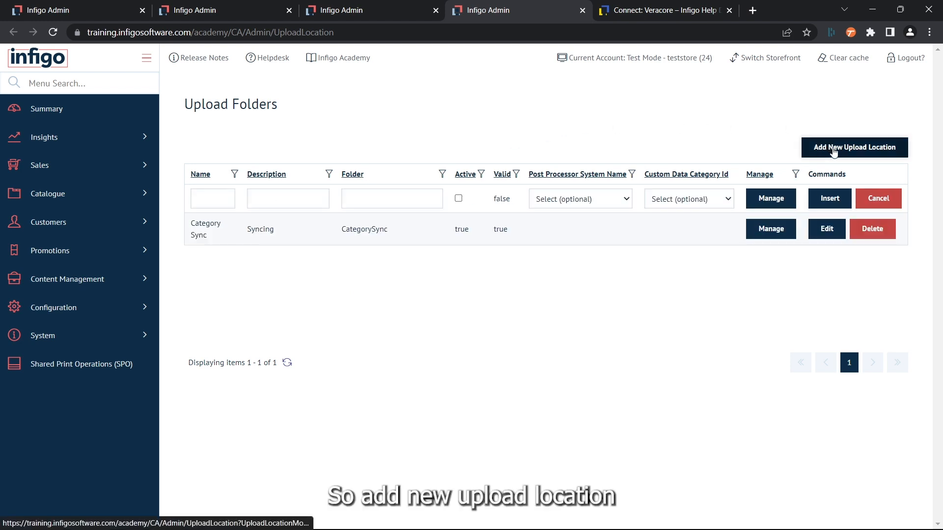
left_click(199, 200)
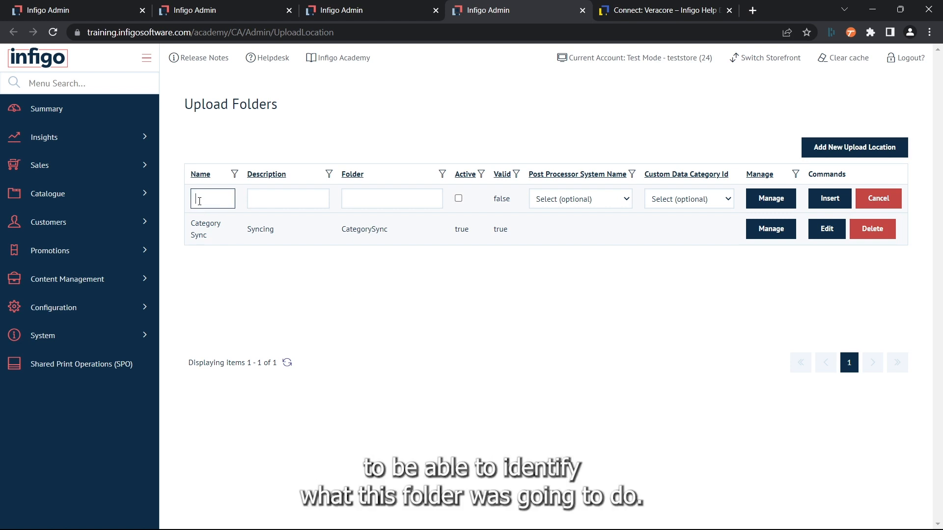
type("Customer")
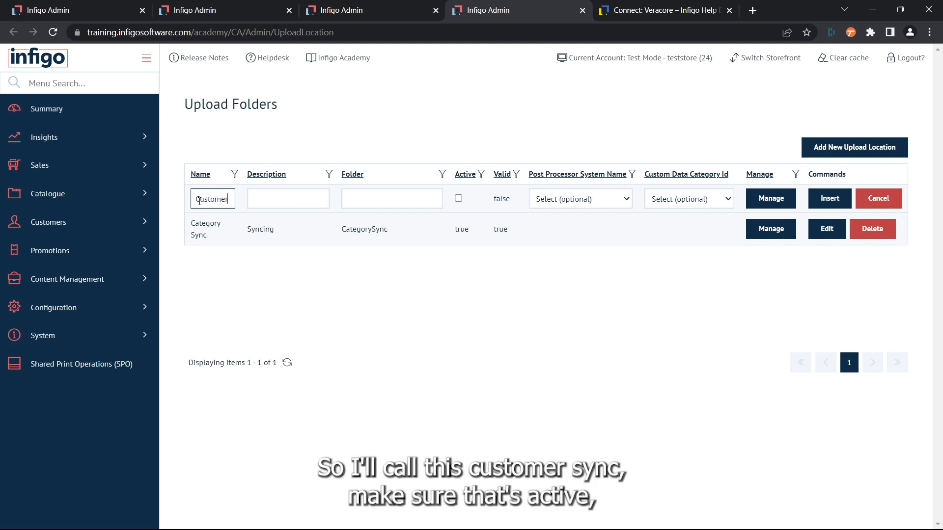
type(" Sync")
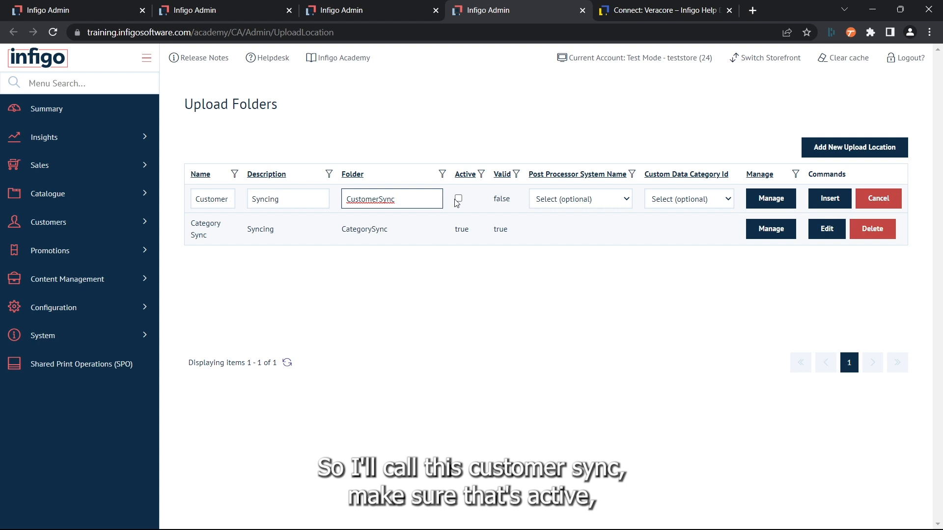
left_click(458, 199)
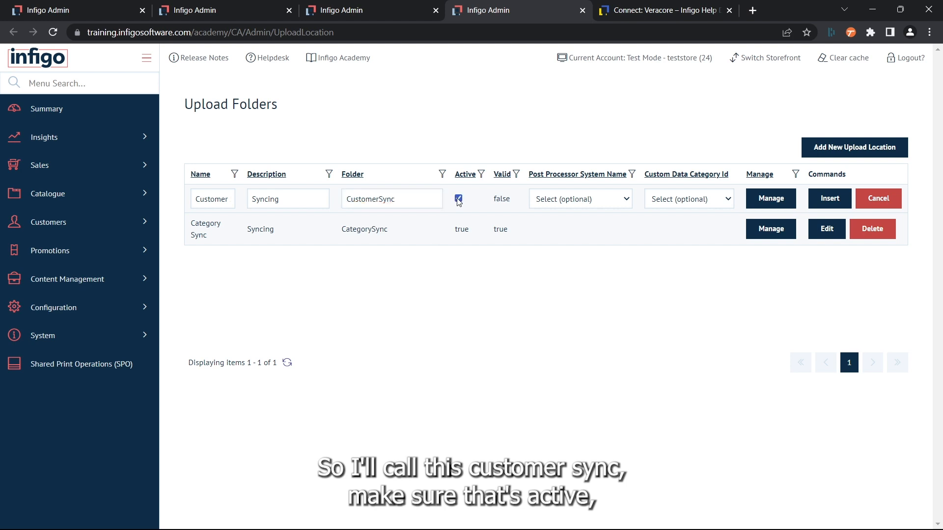
left_click(829, 199)
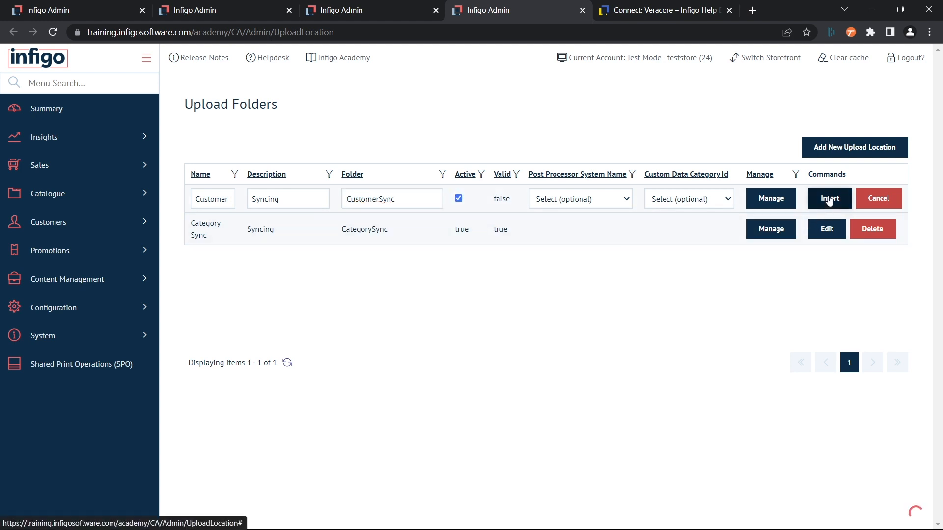
left_click(774, 240)
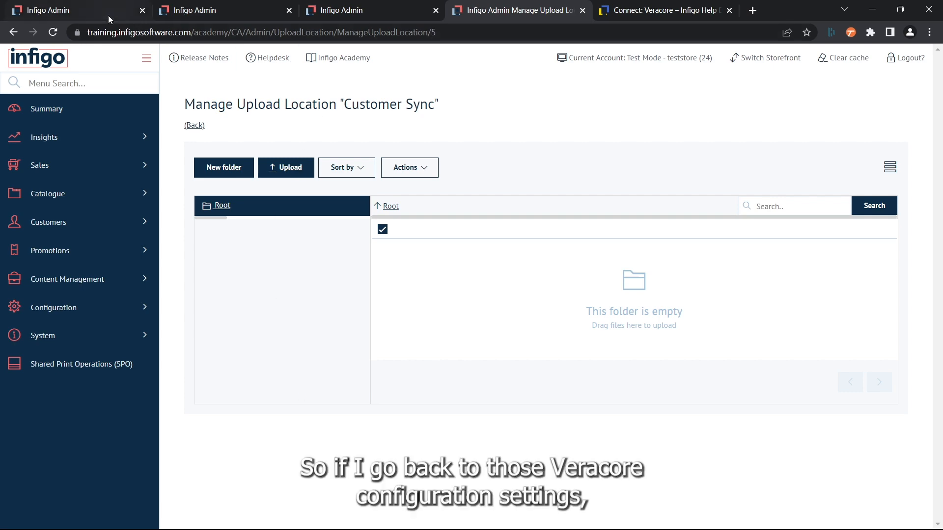
Set the upload location for the Veracore data sheet customer sync to Customer Sync and check the CSV file naming convention.
left_click(73, 11)
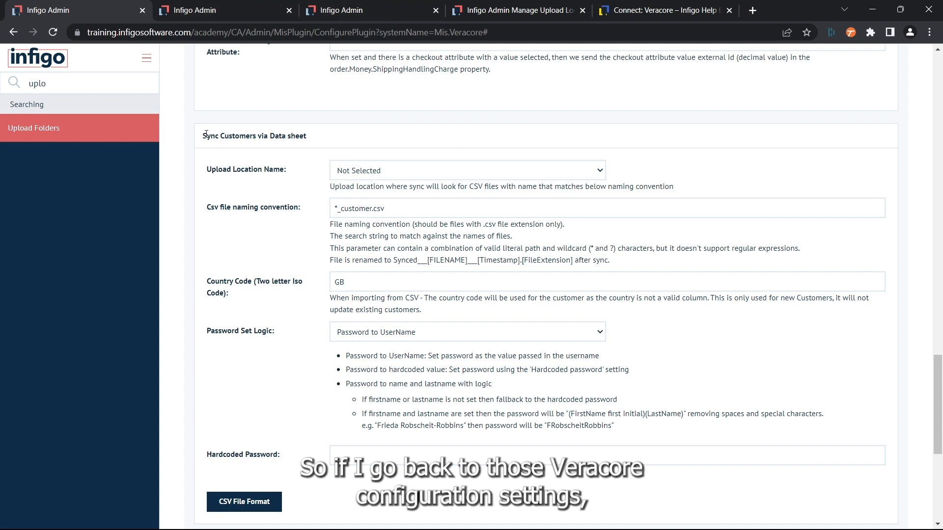
left_click_drag(202, 136, 249, 135)
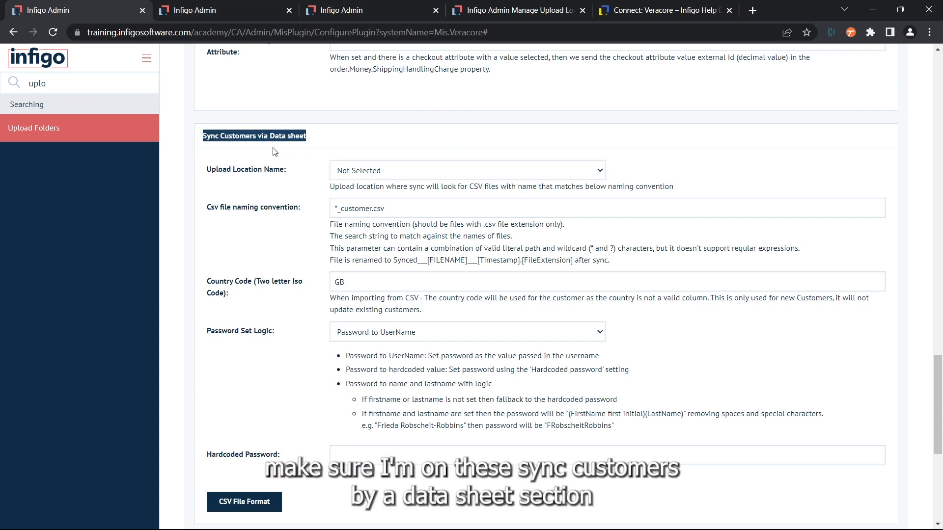
left_click(250, 154)
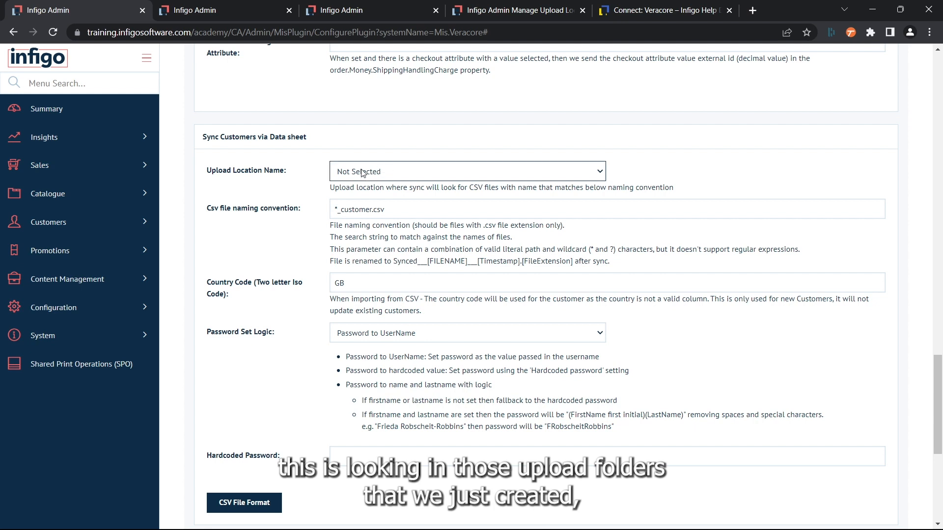
left_click(361, 172)
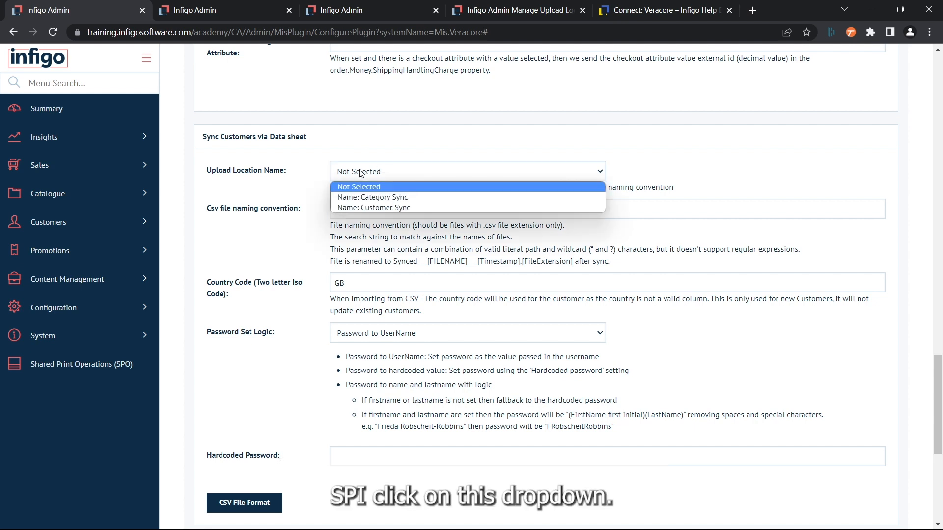
left_click(374, 208)
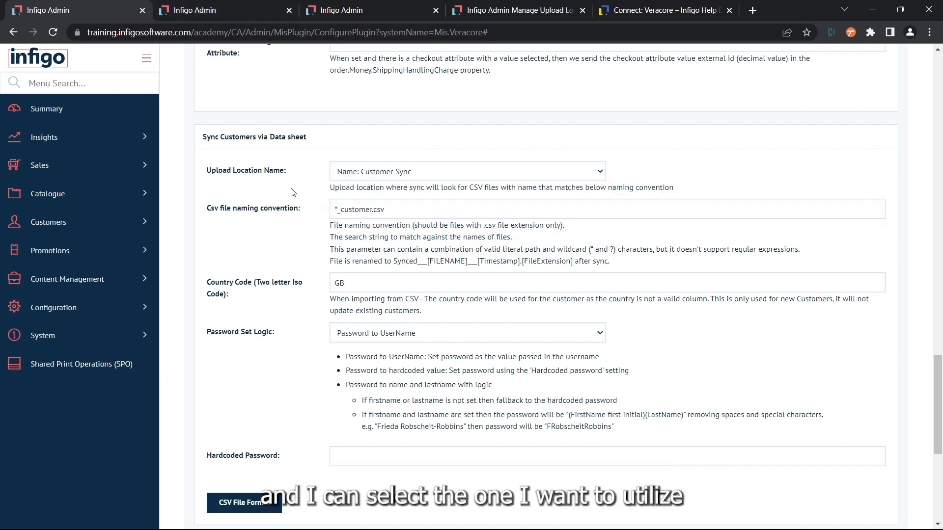
triple_click(332, 206)
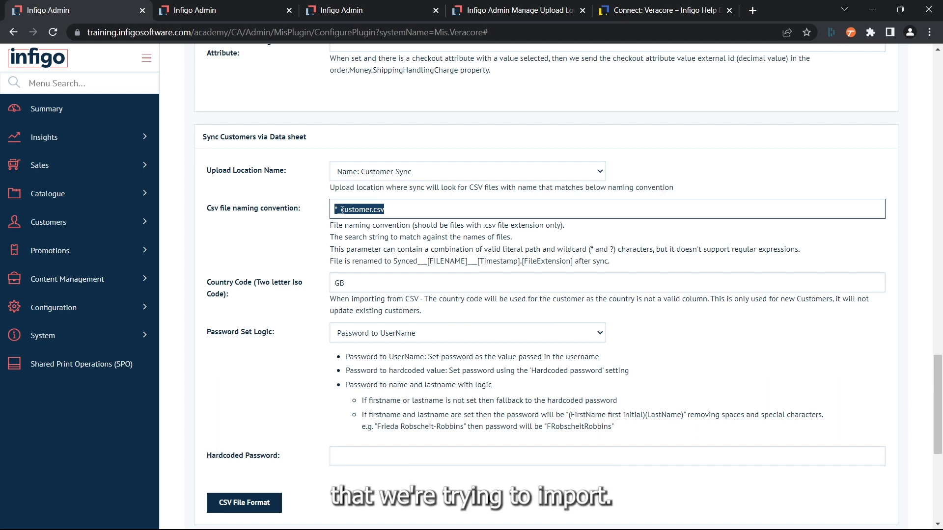
left_click(323, 214)
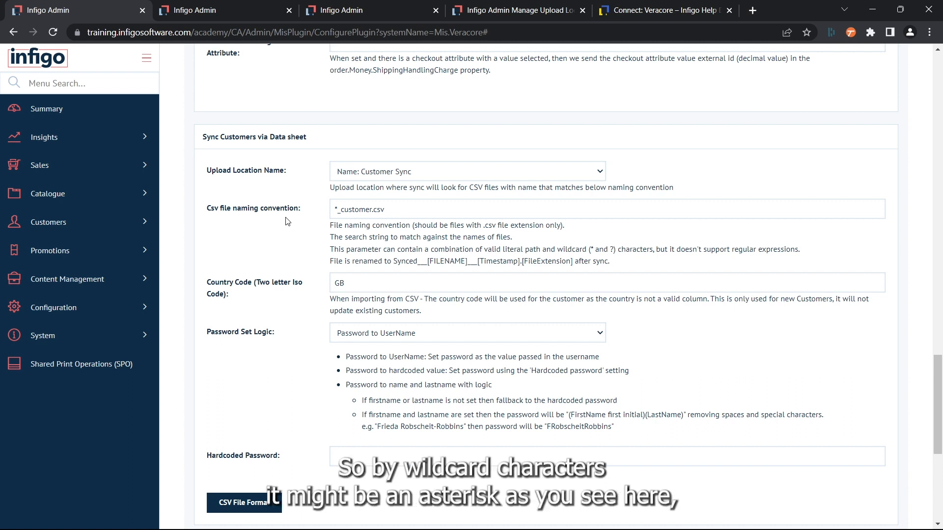
Highlight the wildcard and the full *_customer.csv value in the customer sync's CSV file naming convention.
left_click_drag(338, 209, 332, 209)
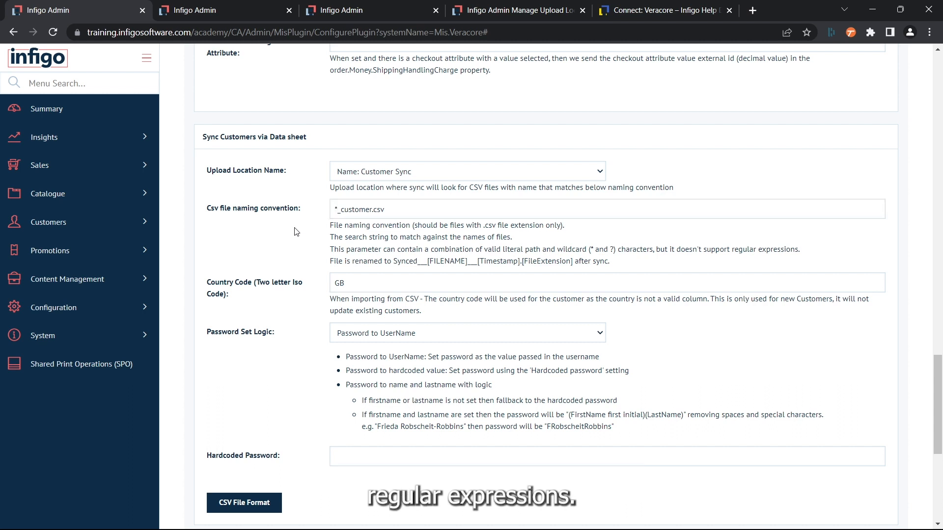
left_click_drag(385, 210, 329, 216)
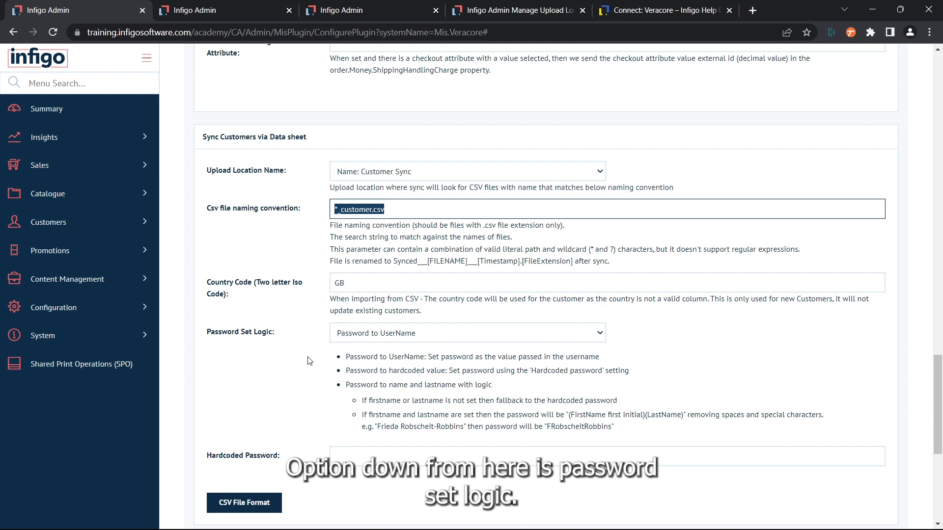
Set the Password Set Logic to 'Password to hardcoded value' and go to the Hardcoded Password entry.
left_click(357, 335)
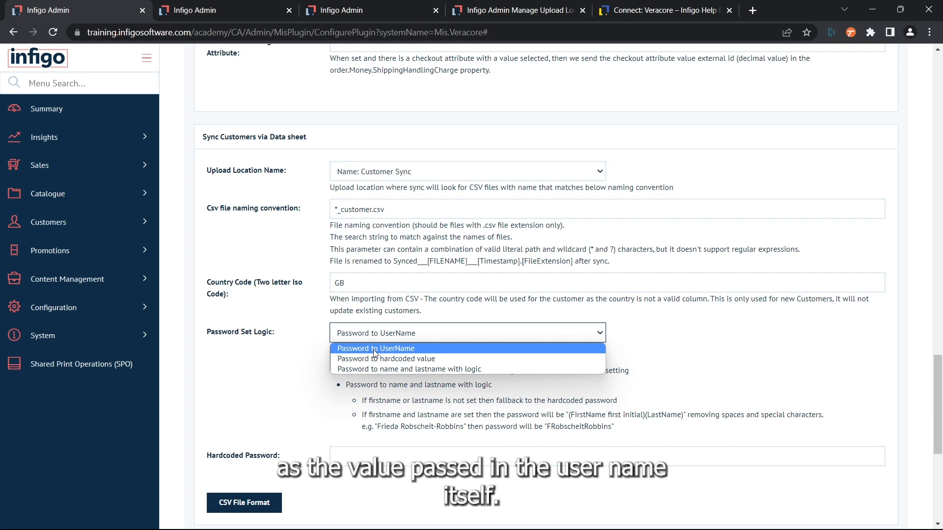
left_click(449, 358)
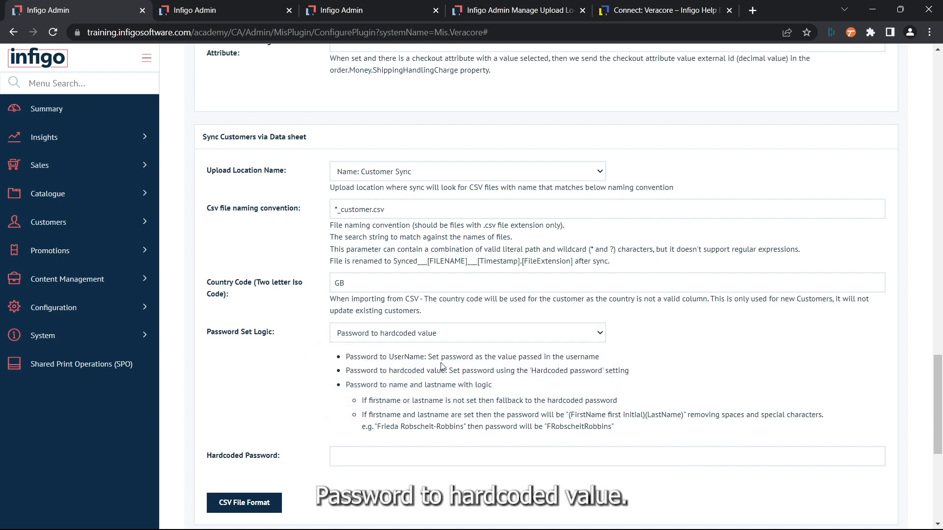
left_click(331, 451)
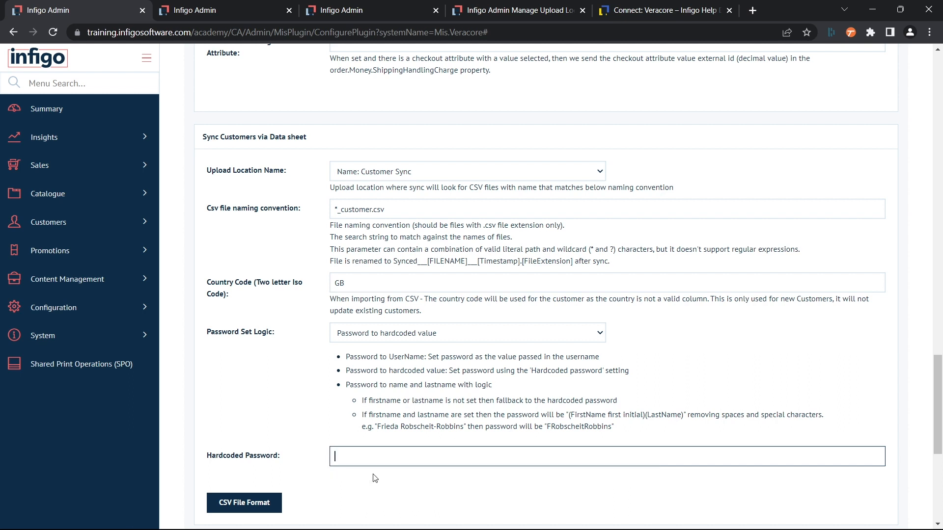
Set the Password Set Logic to 'Password to name and lastname with logic' and examine the example name and password in its description.
left_click(369, 333)
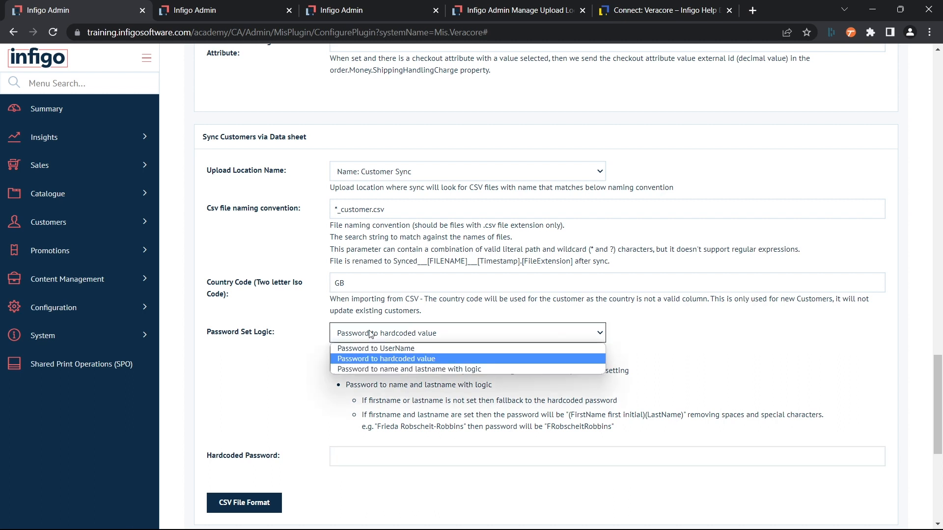
left_click(378, 369)
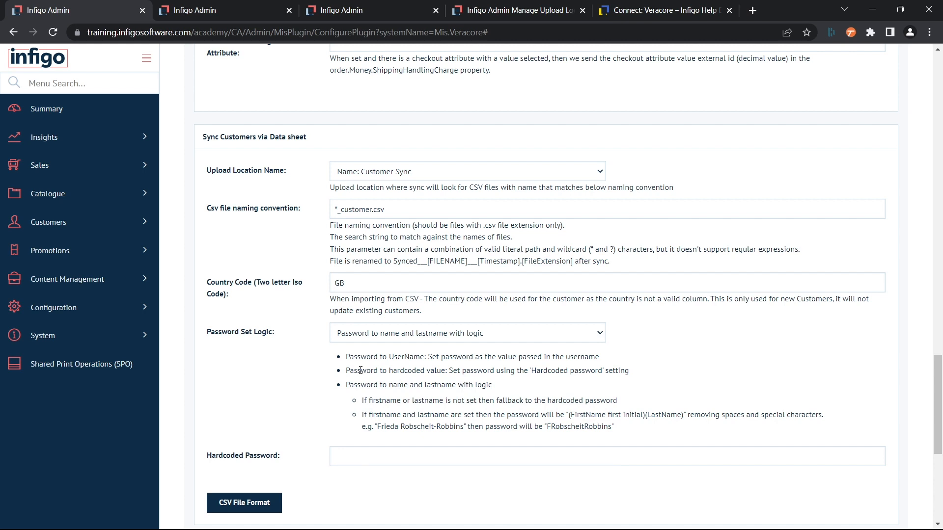
left_click(381, 462)
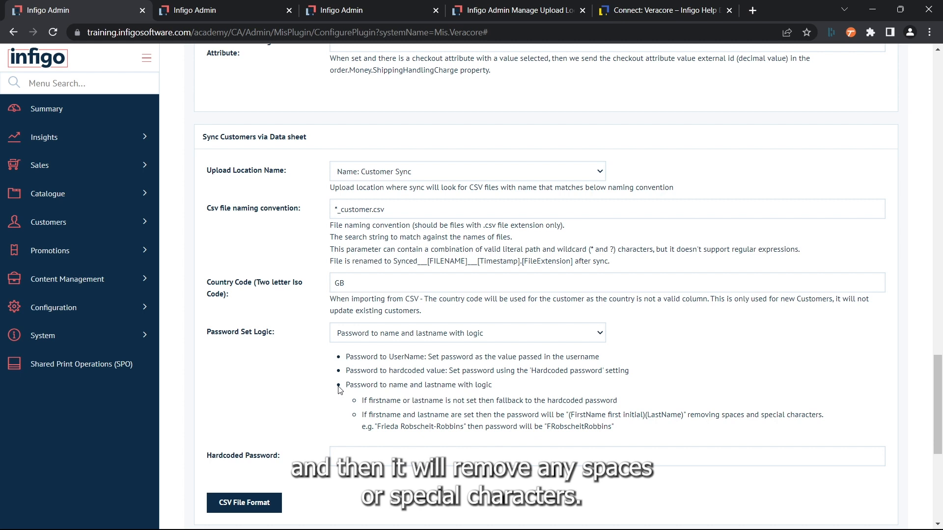
scroll(402, 390, "down", 1)
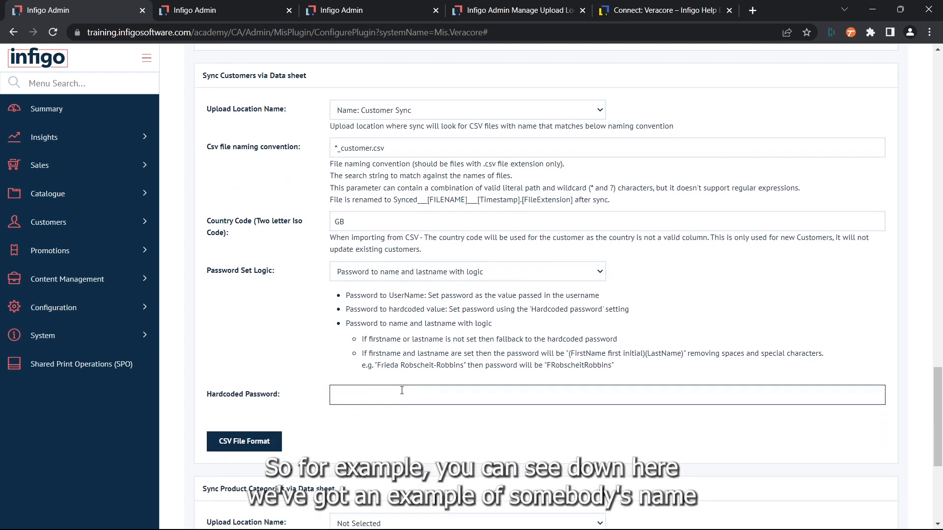
left_click_drag(376, 365, 467, 366)
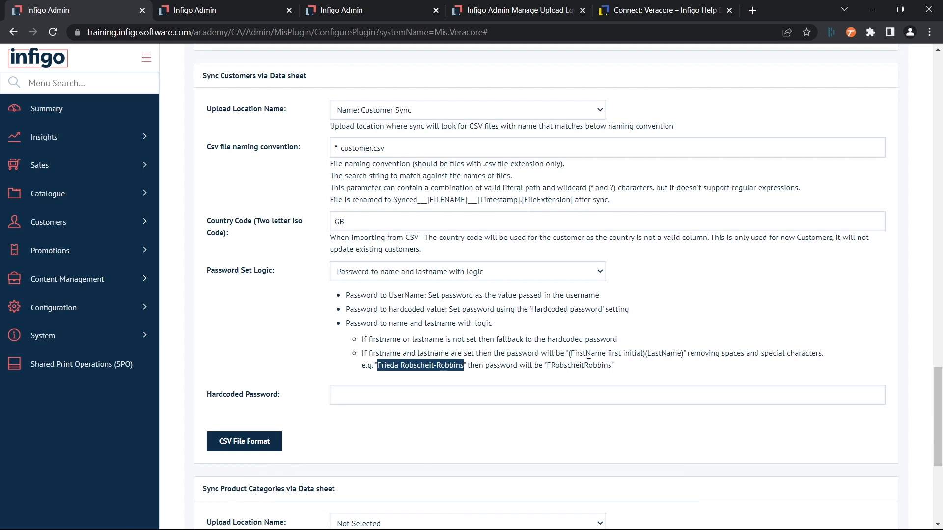
left_click_drag(547, 365, 612, 365)
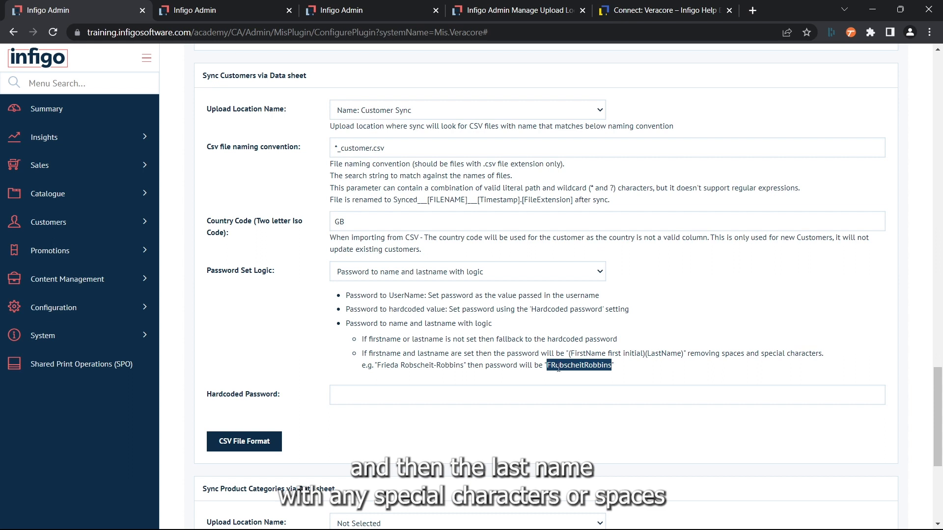
left_click(393, 427)
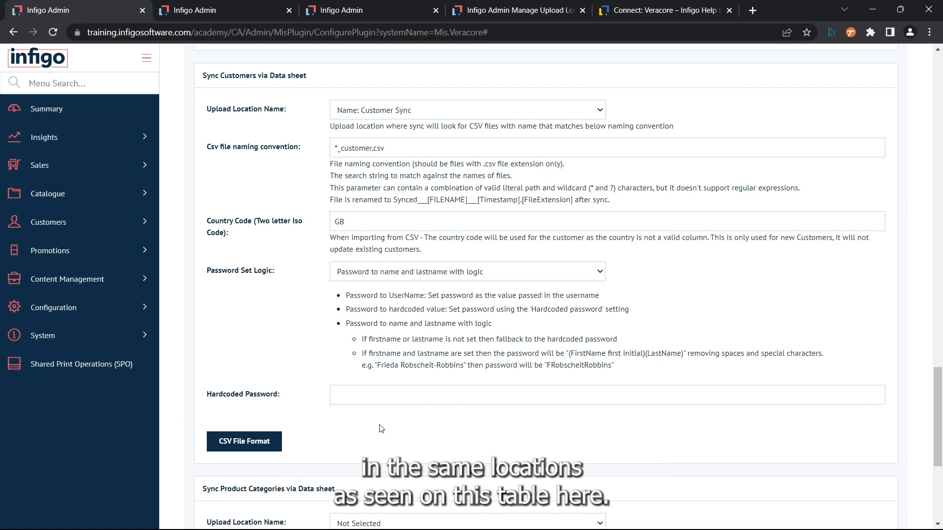
Review the Customer Import process and its column table in the Connect: Veracore help article.
left_click(660, 11)
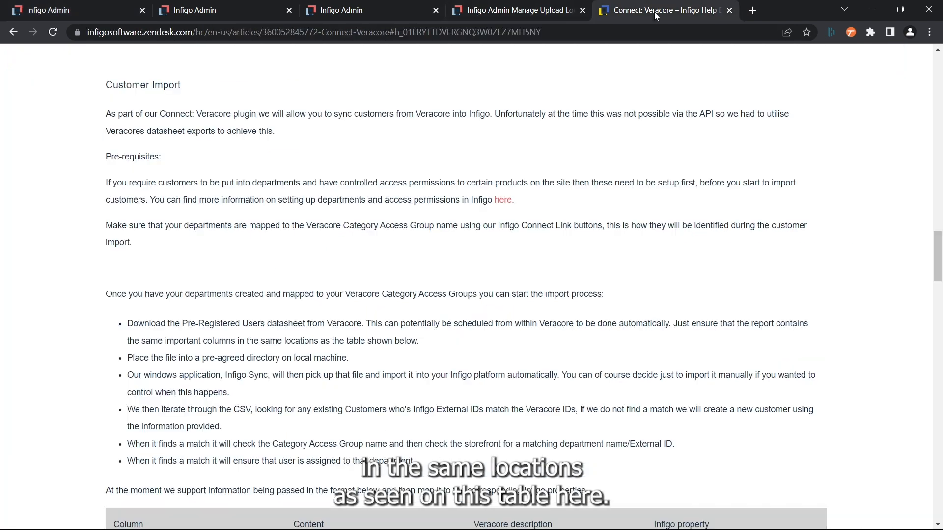
scroll(341, 188, "down", 5)
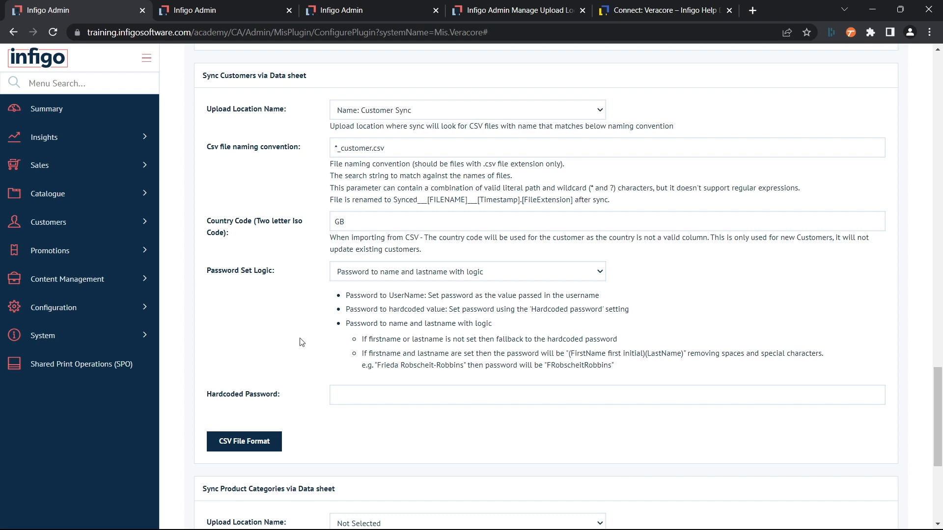
Return to the Upload Folders list and open the file management page of the Customer Sync folder.
left_click(203, 11)
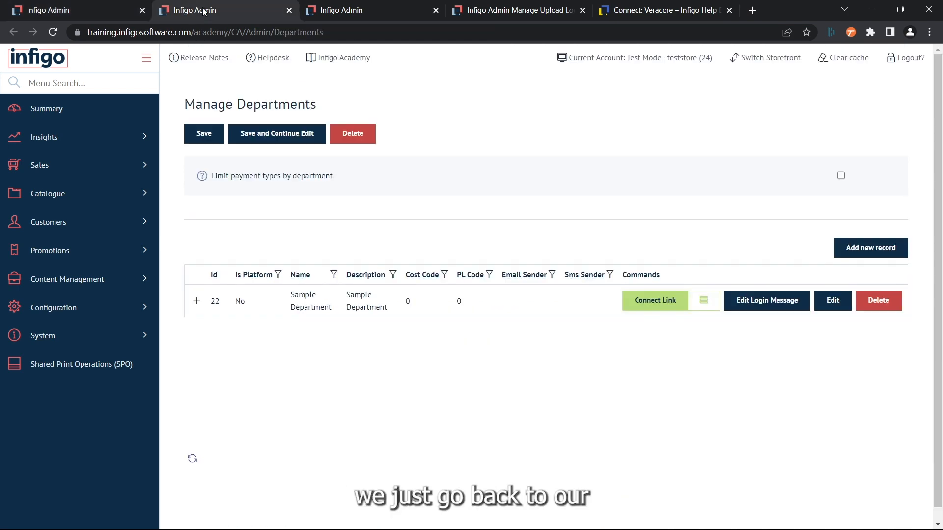
left_click(327, 11)
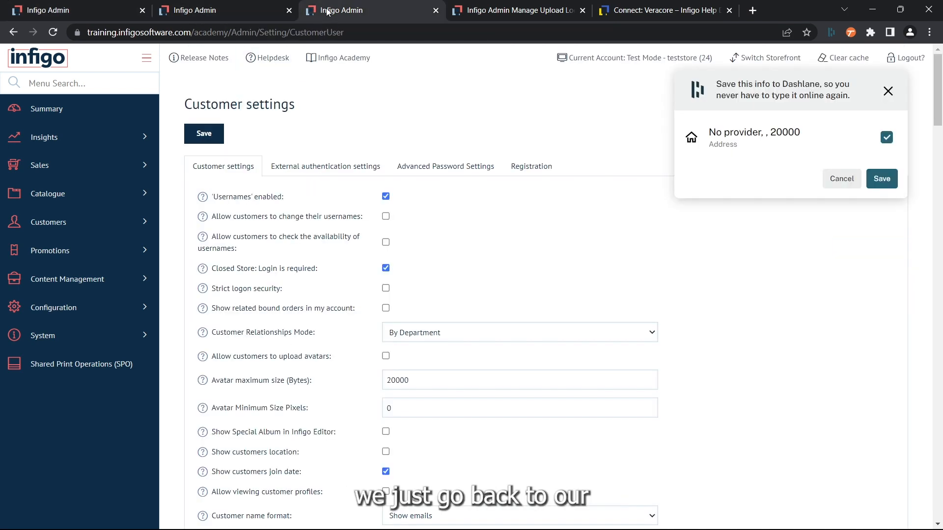
left_click(506, 11)
left_click(200, 127)
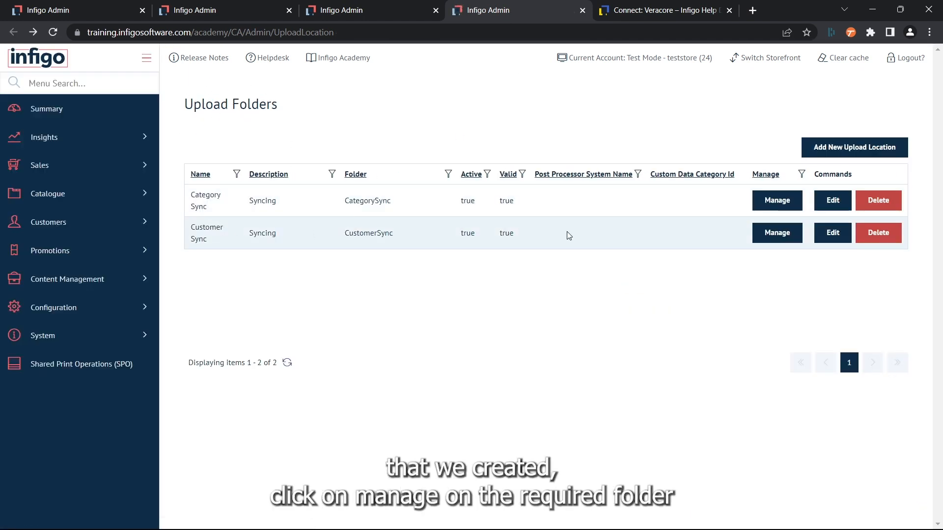
left_click(774, 234)
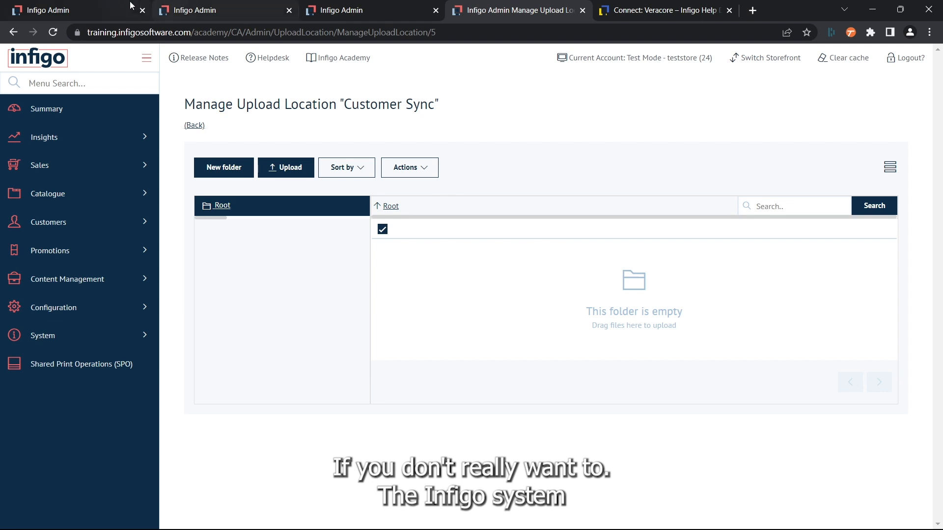
Return to the Veracore settings and check which Infigo property Column A maps to in the help article's table.
left_click(88, 10)
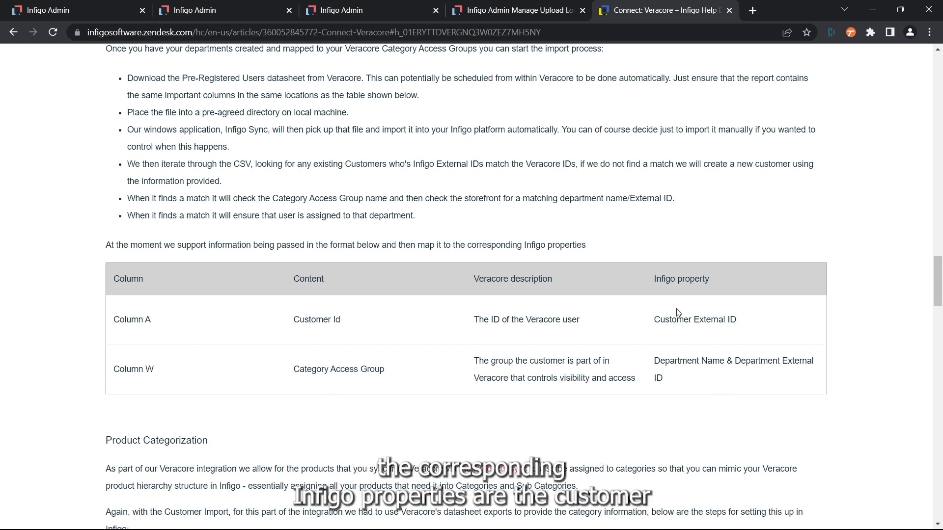
left_click_drag(654, 320, 746, 323)
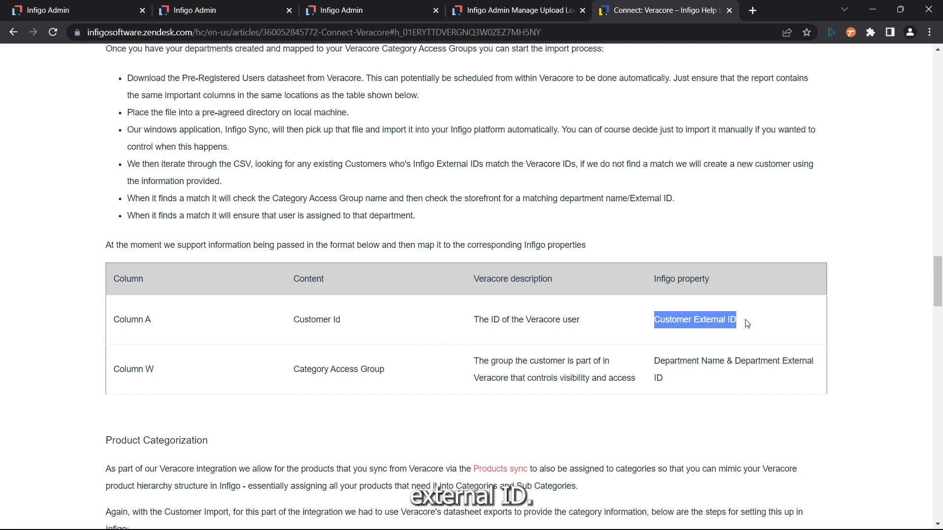
left_click(746, 322)
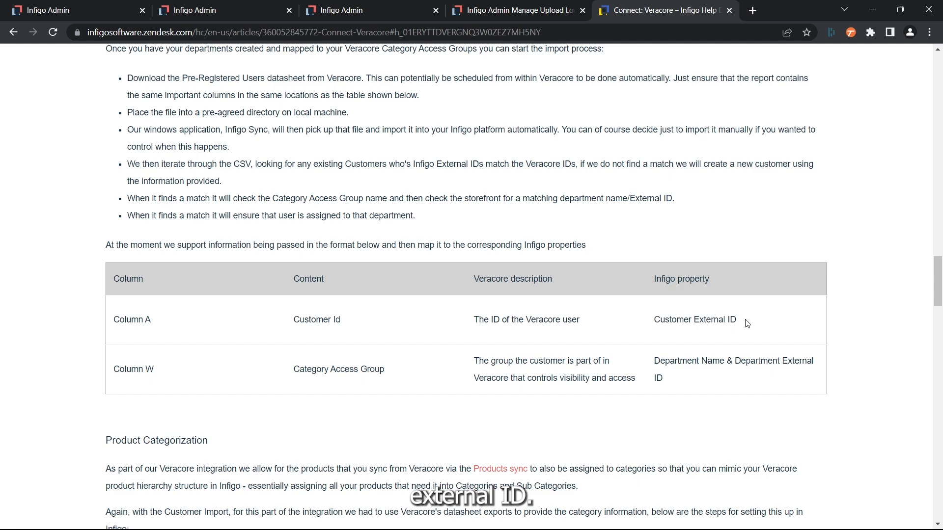
Open the first listed customer's record from Customer Management and view the Connect: Veracore ExternalId in its Connect Link window.
left_click(183, 21)
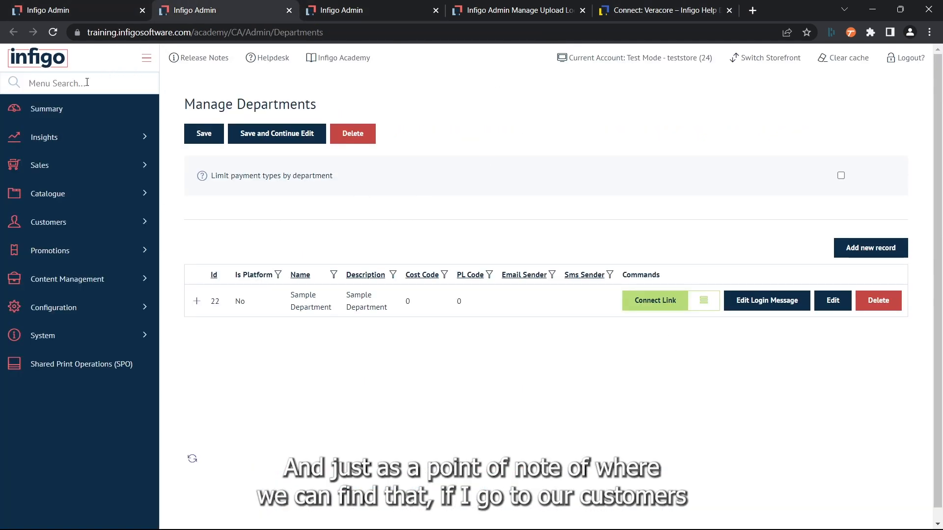
left_click(74, 222)
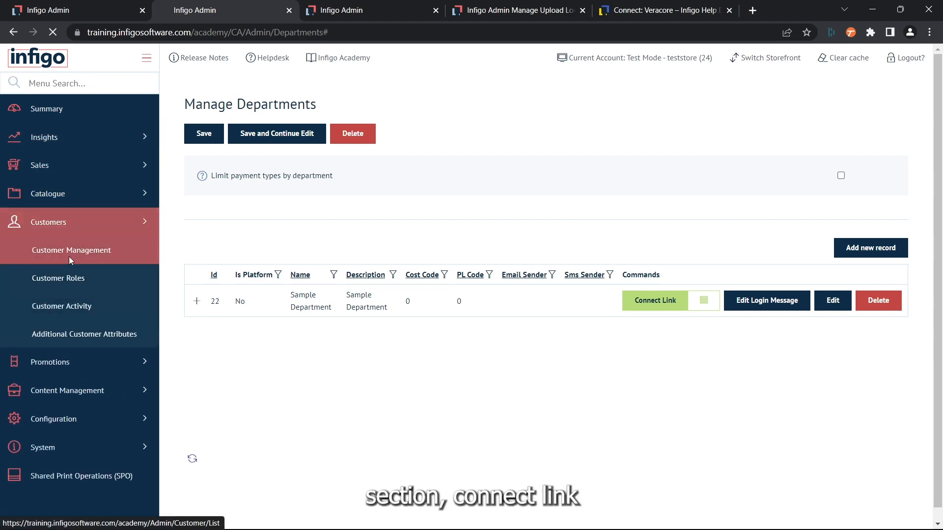
scroll(249, 234, "down", 4)
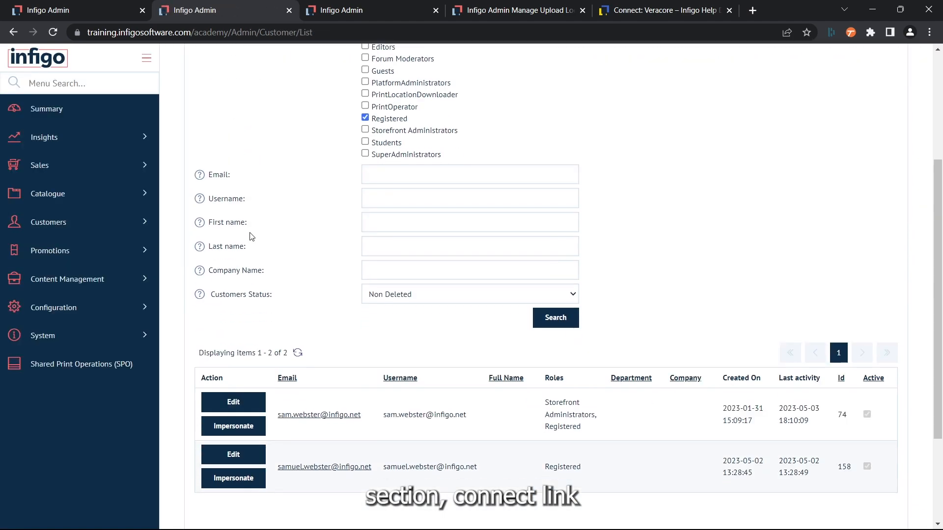
scroll(251, 237, "down", 2)
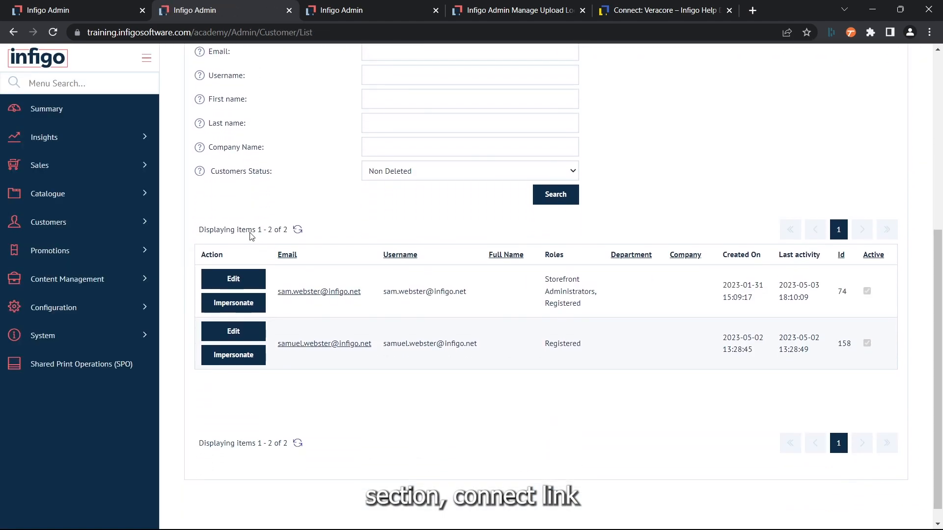
left_click(234, 282)
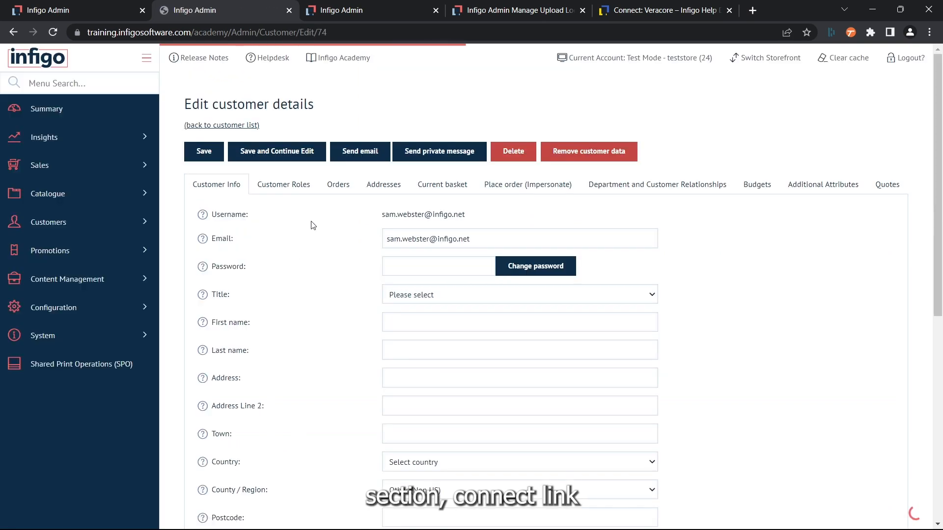
scroll(312, 225, "down", 8)
left_click(400, 436)
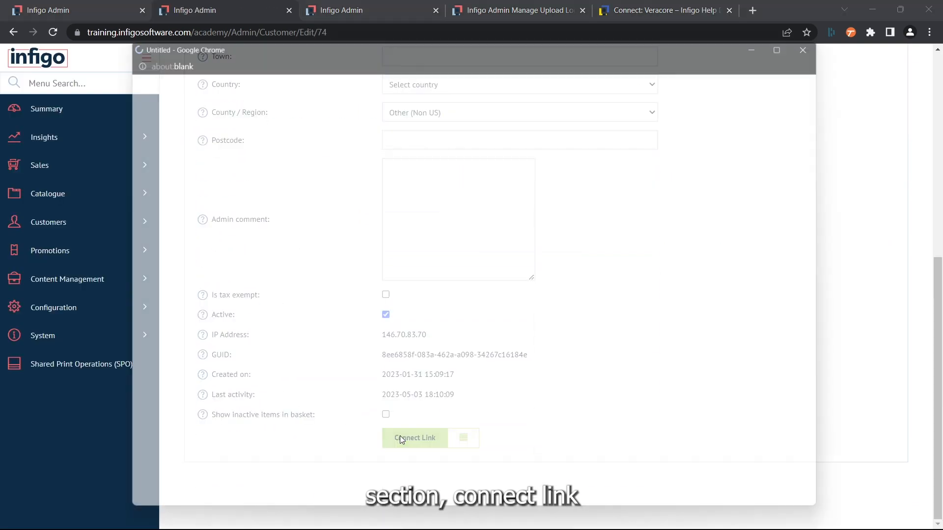
left_click(300, 153)
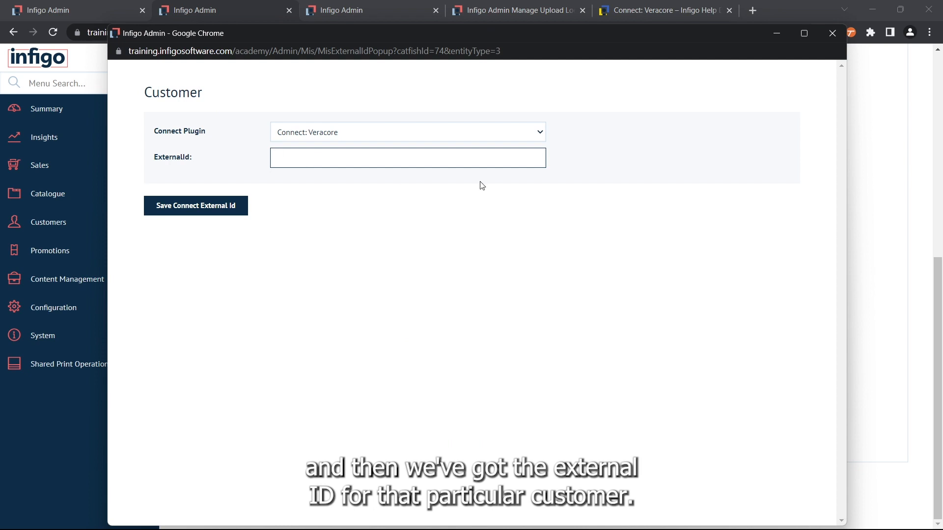
Check the department properties in the help article's mapping table, search the admin for "dep" and open Departments.
left_click(620, 12)
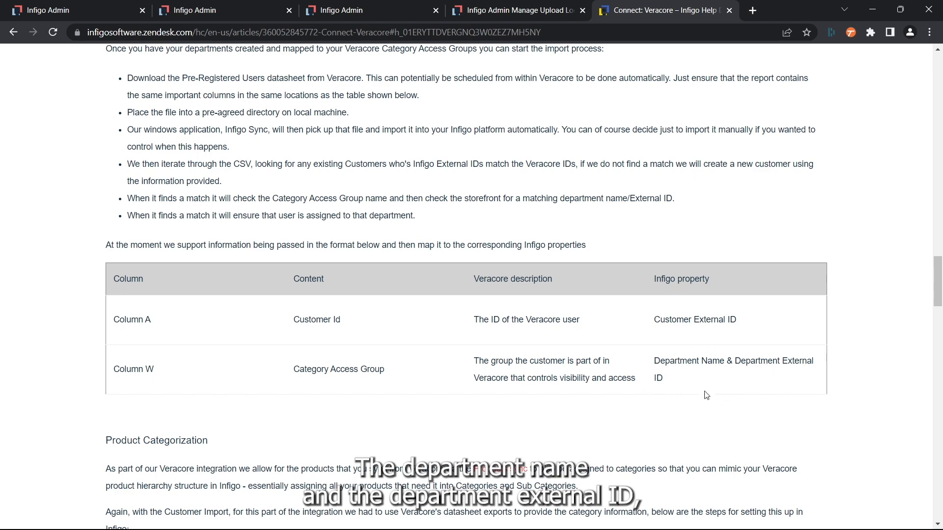
left_click(205, 13)
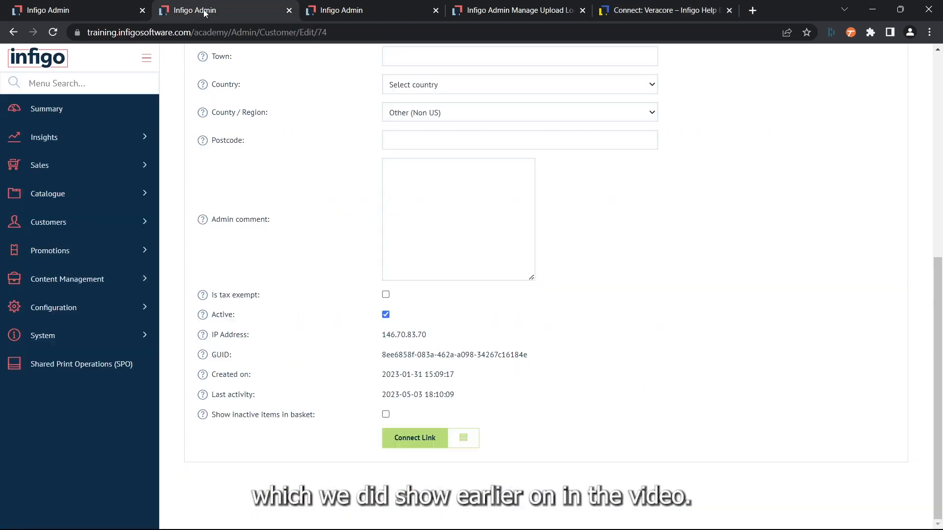
scroll(284, 162, "up", 1)
left_click(40, 83)
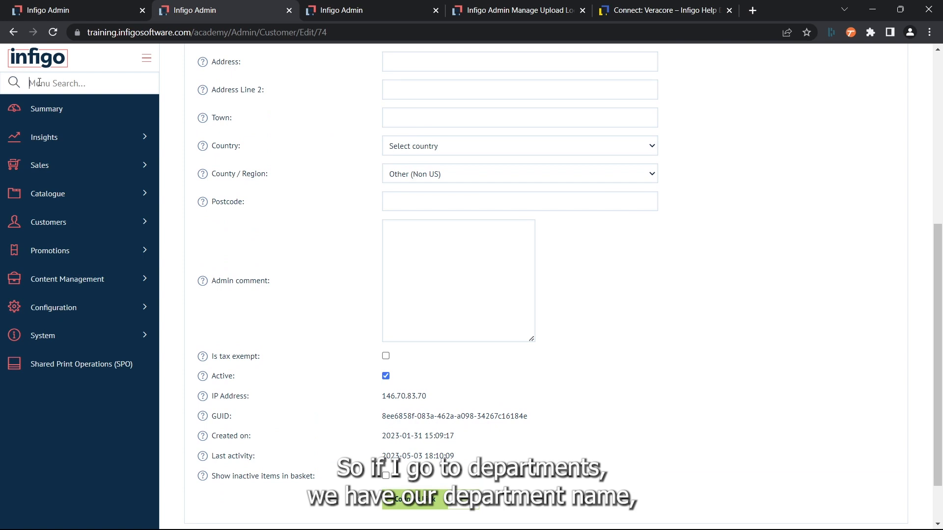
type("dep")
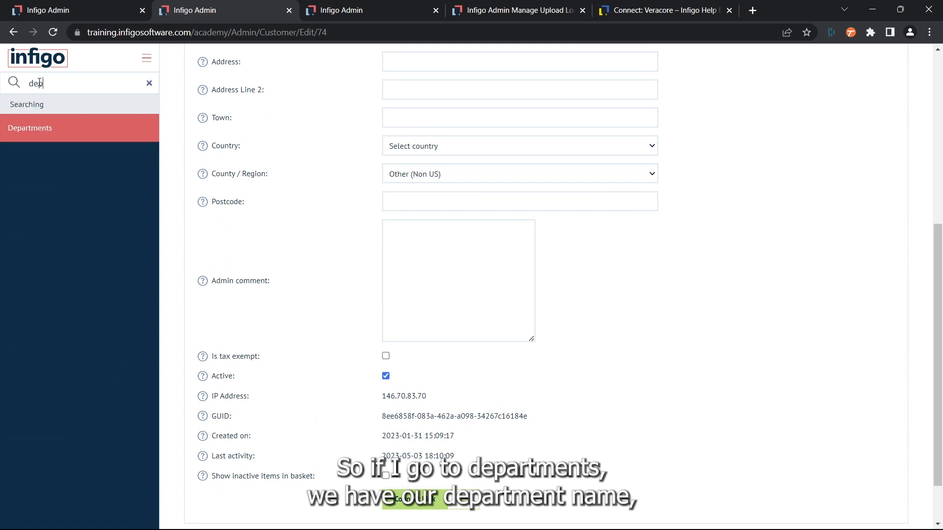
left_click(51, 132)
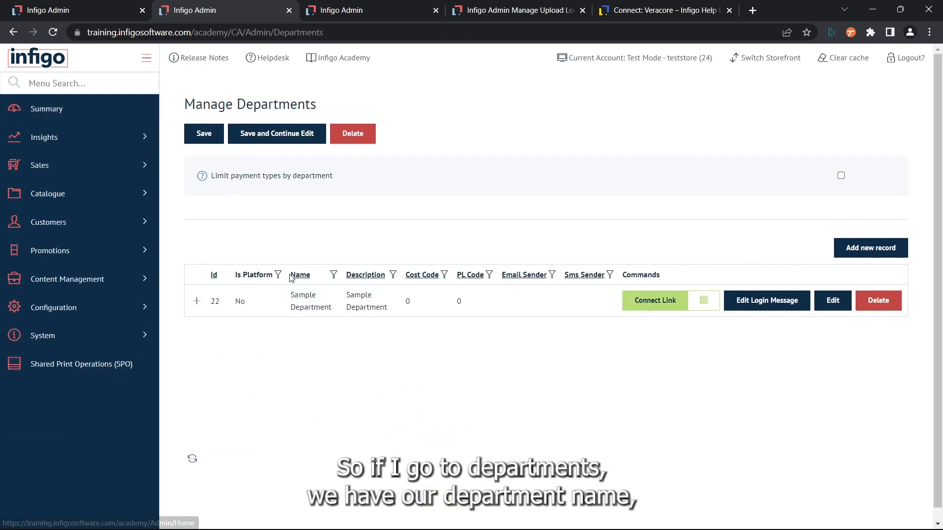
Expand the Sample Department's customers and highlight the department's Connect: Veracore ExternalId in its Connect Link window.
left_click(196, 301)
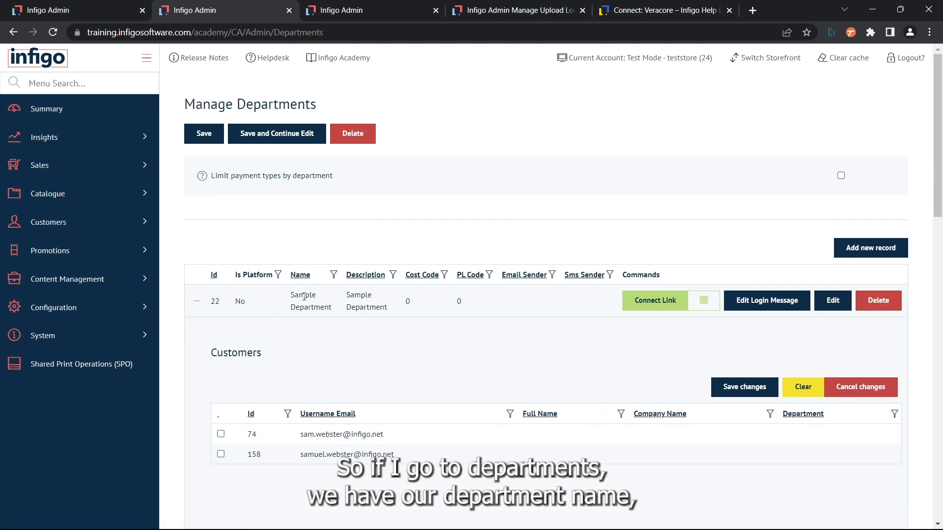
left_click(656, 304)
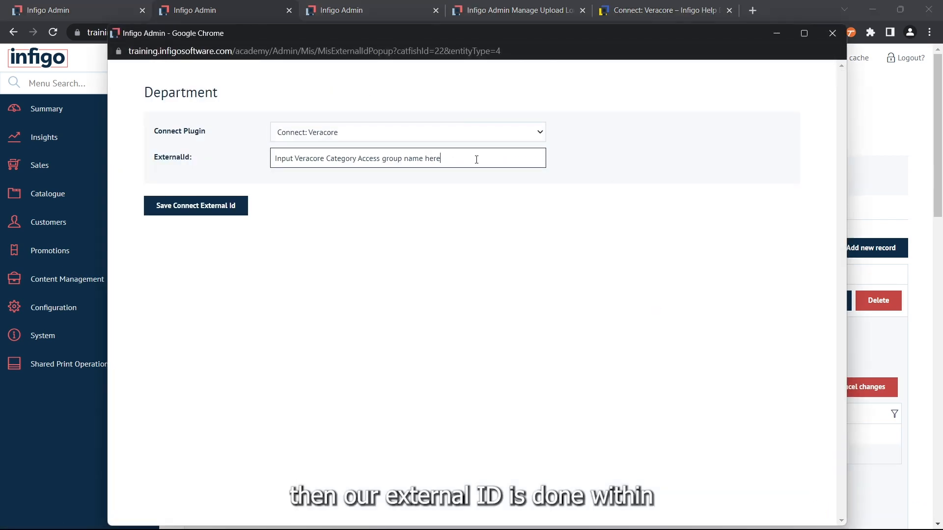
left_click_drag(475, 158, 269, 161)
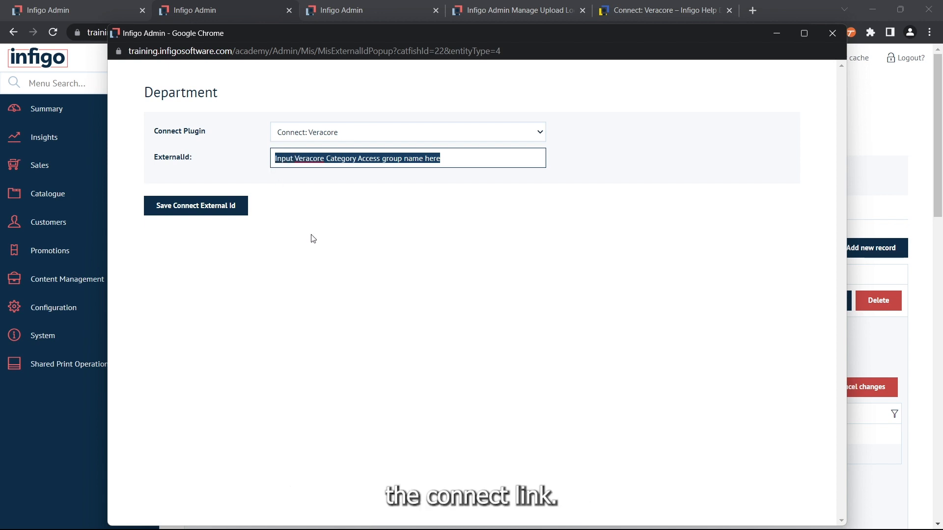
left_click(301, 187)
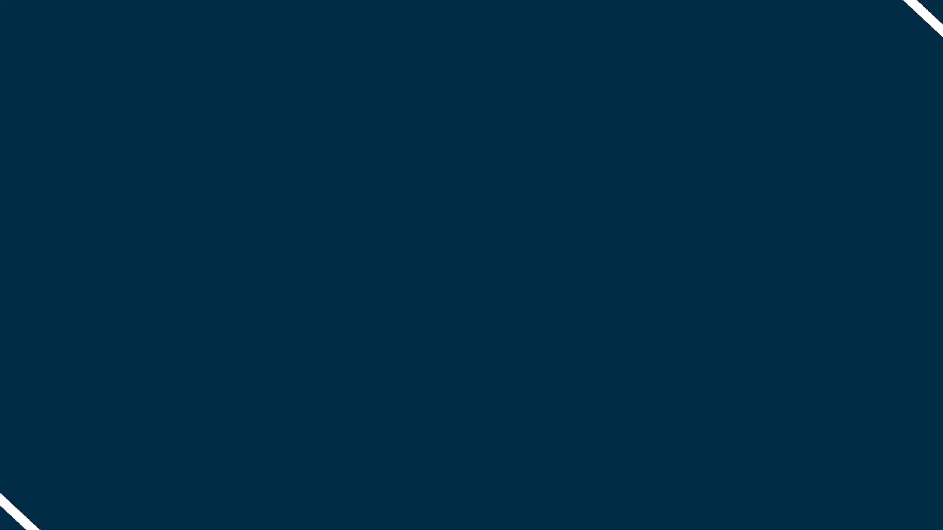